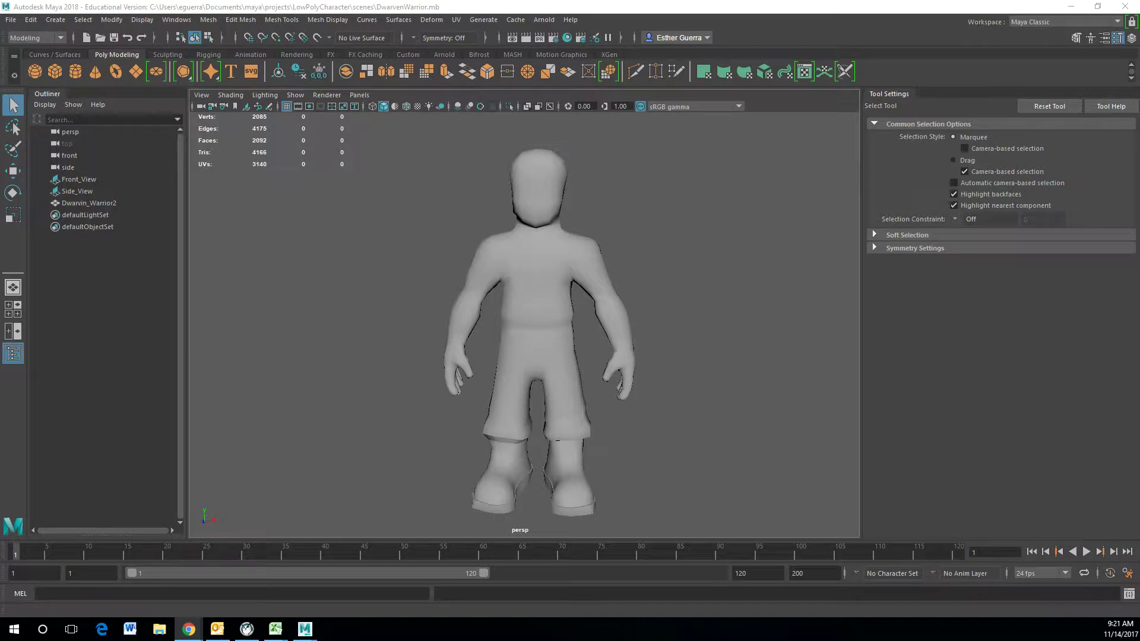
Step: Switch from the single perspective view to the four-view layout and frame the warrior model
{"action": "scroll", "coordinate": [577, 415], "scroll_direction": "up", "scroll_amount": 3}
{"action": "left_click_drag", "start_coordinate": [622, 383], "coordinate": [768, 369], "text": "alt"}
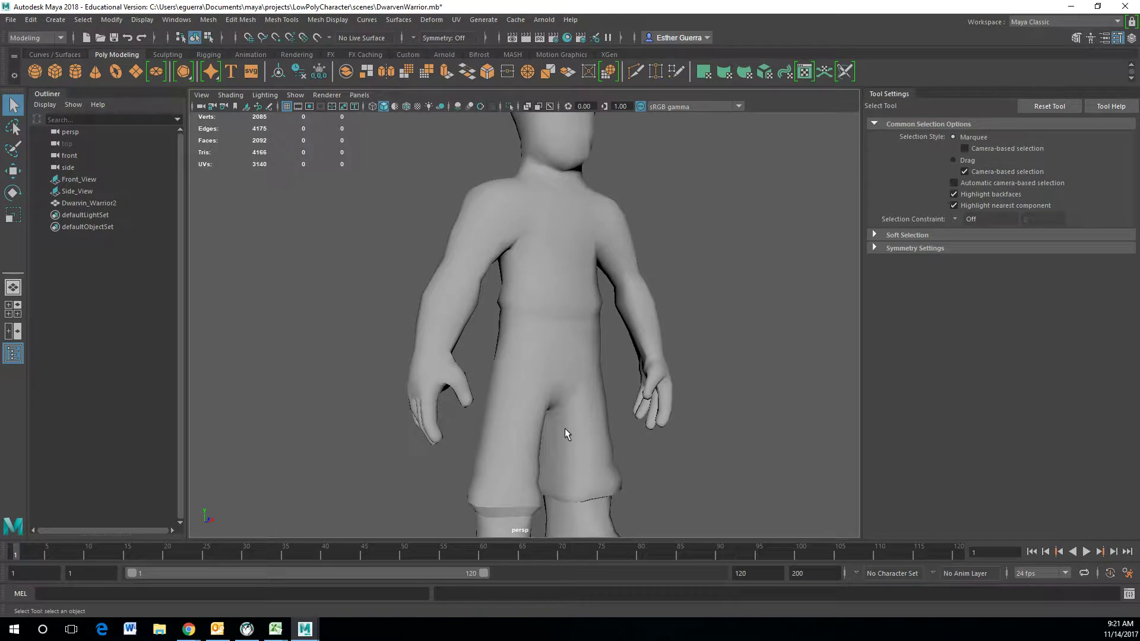
{"action": "middle_click_drag", "start_coordinate": [566, 430], "coordinate": [568, 375], "text": "alt"}
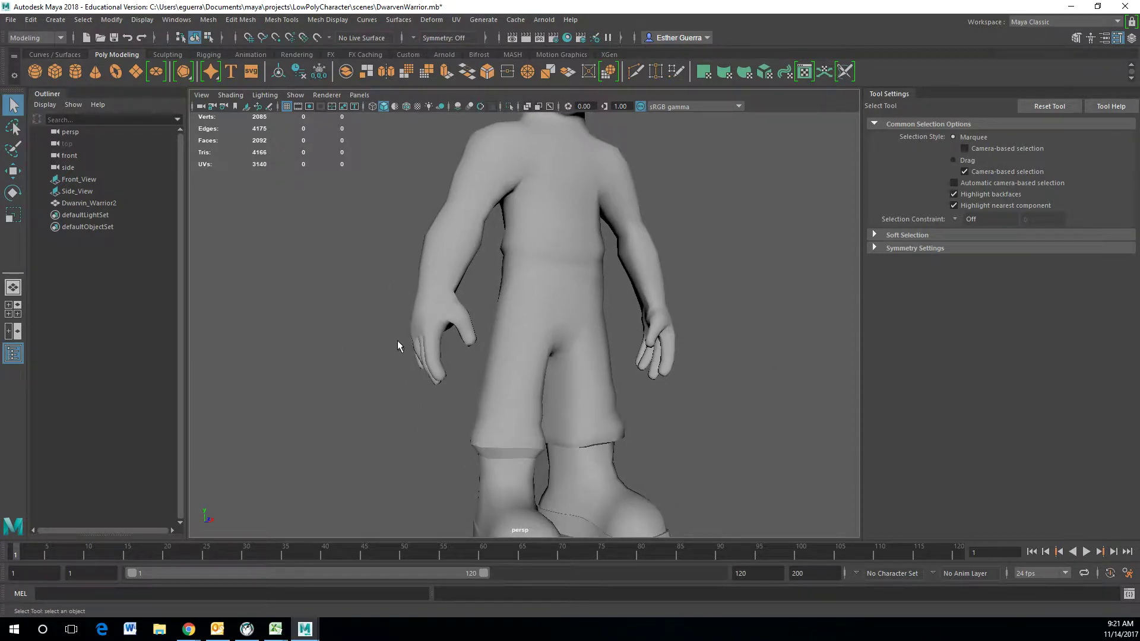
{"action": "left_click_drag", "start_coordinate": [398, 318], "coordinate": [338, 307], "text": "alt"}
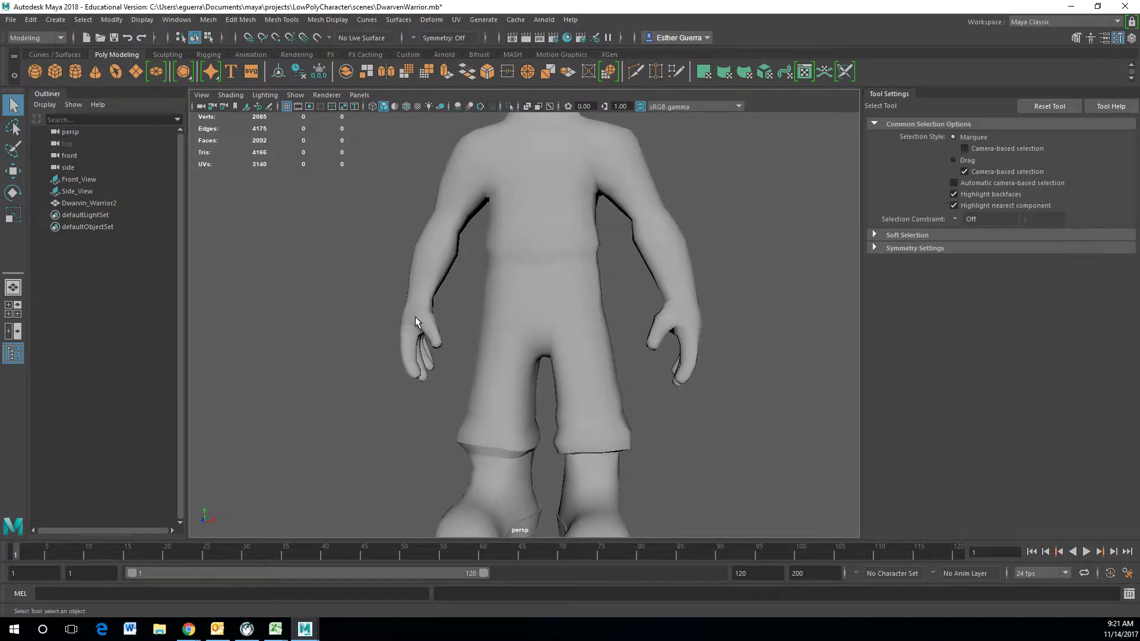
{"action": "key", "text": "space"}
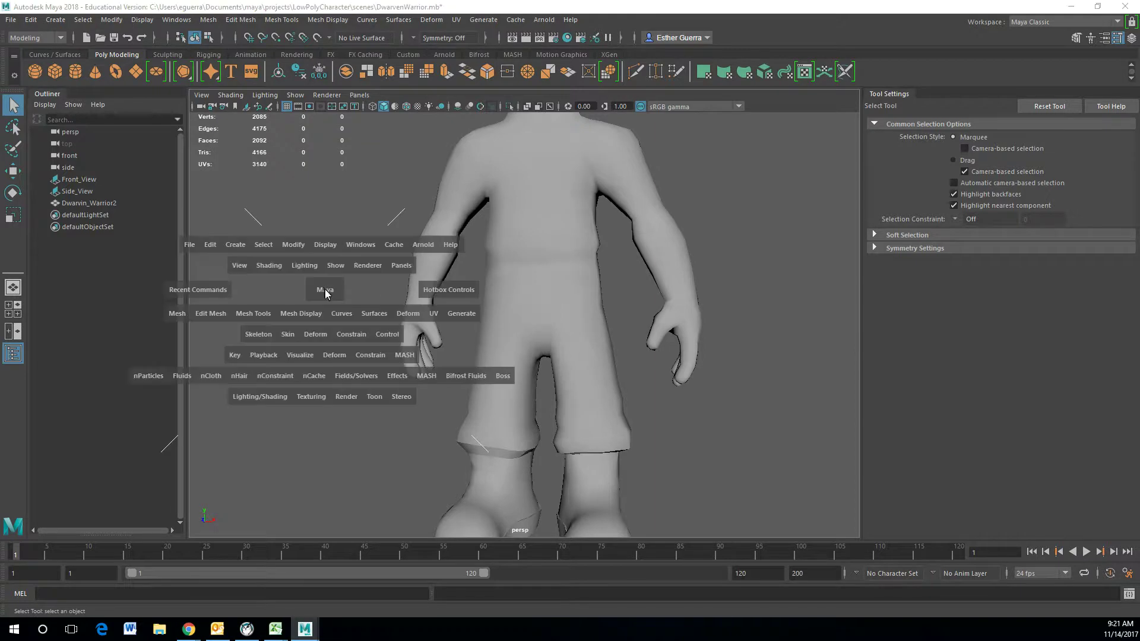
{"action": "scroll", "coordinate": [415, 437], "scroll_direction": "down", "scroll_amount": 3}
{"action": "scroll", "coordinate": [451, 436], "scroll_direction": "up", "scroll_amount": 2}
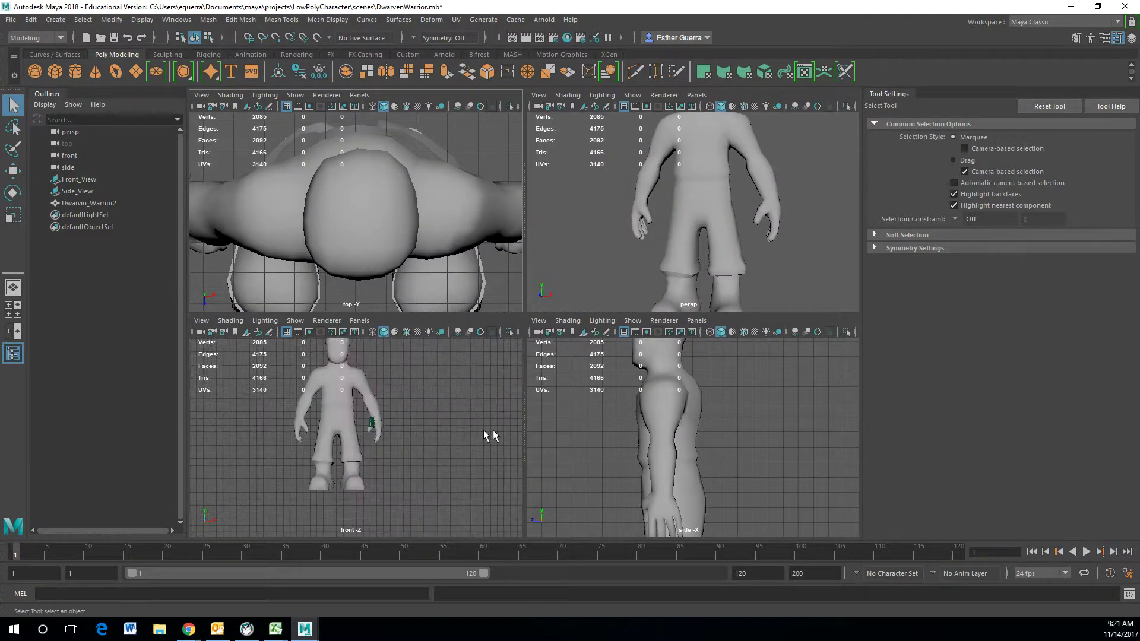
{"action": "scroll", "coordinate": [609, 439], "scroll_direction": "down", "scroll_amount": 1}
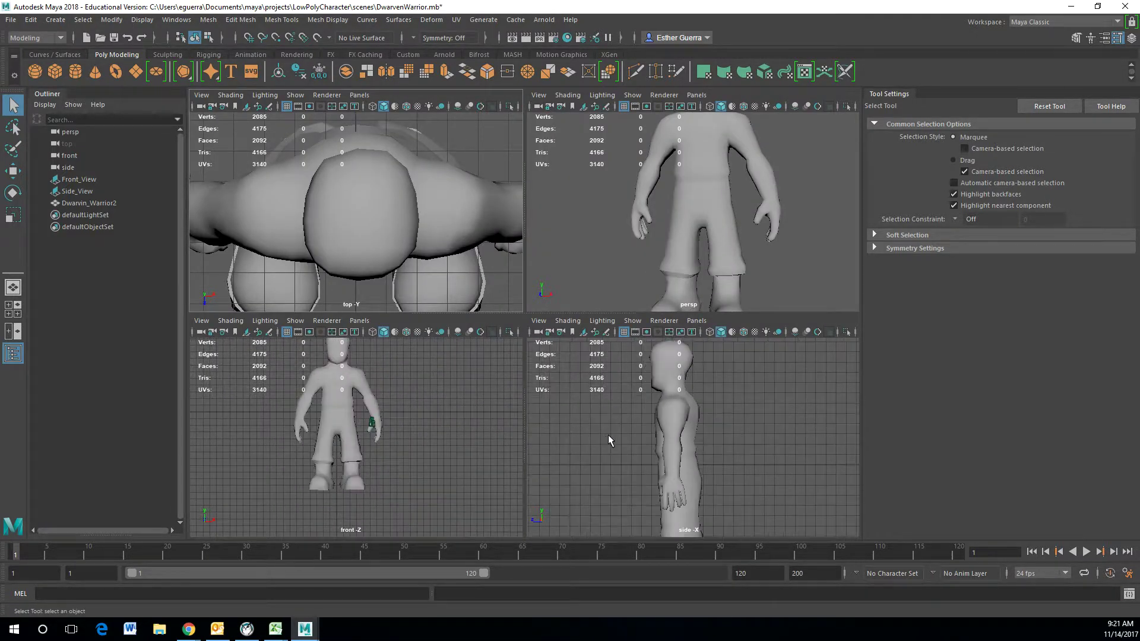
Step: Set the Side_View and Front_View image planes to display in all views
{"action": "left_click", "coordinate": [83, 192]}
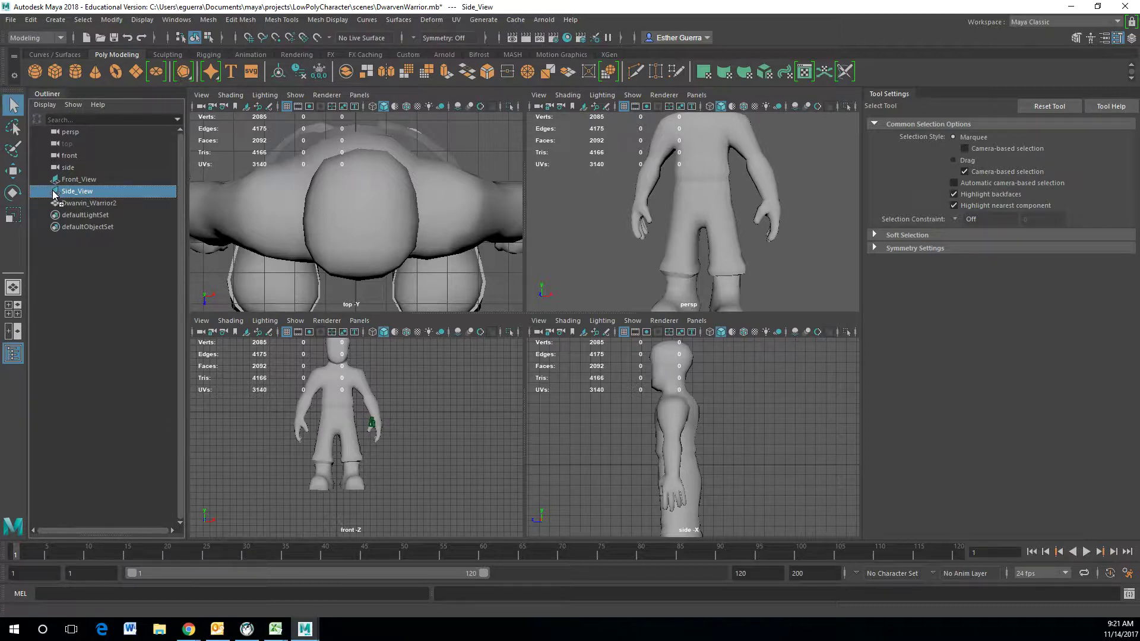
{"action": "left_click_drag", "start_coordinate": [54, 194], "coordinate": [53, 194]}
{"action": "left_click", "coordinate": [1118, 39]}
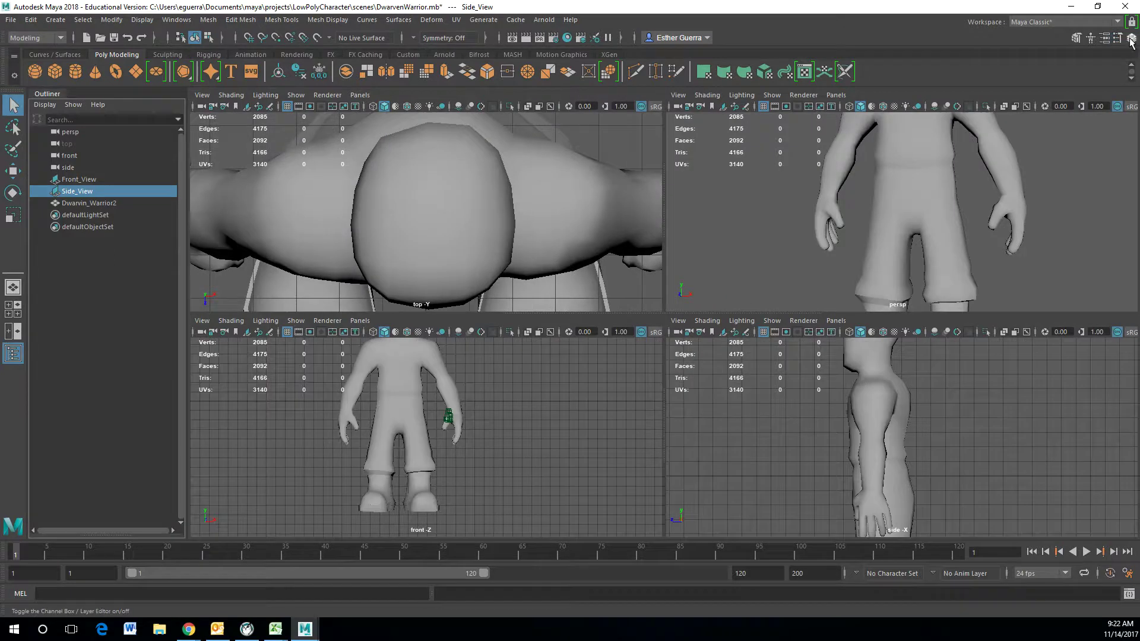
{"action": "left_click", "coordinate": [1131, 38]}
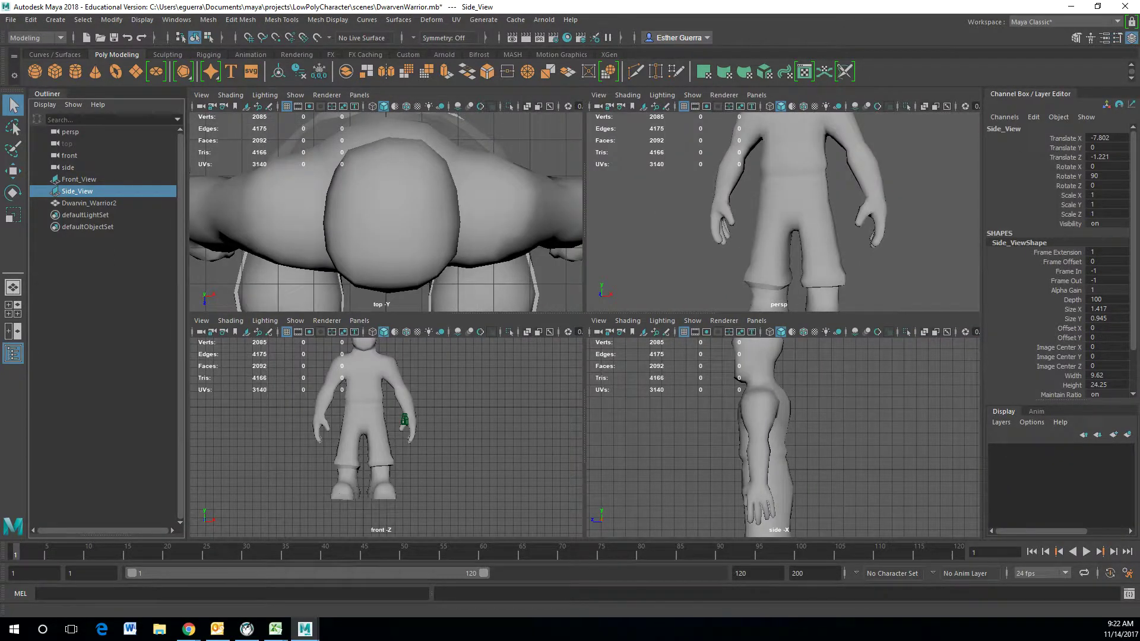
{"action": "left_click", "coordinate": [1131, 38]}
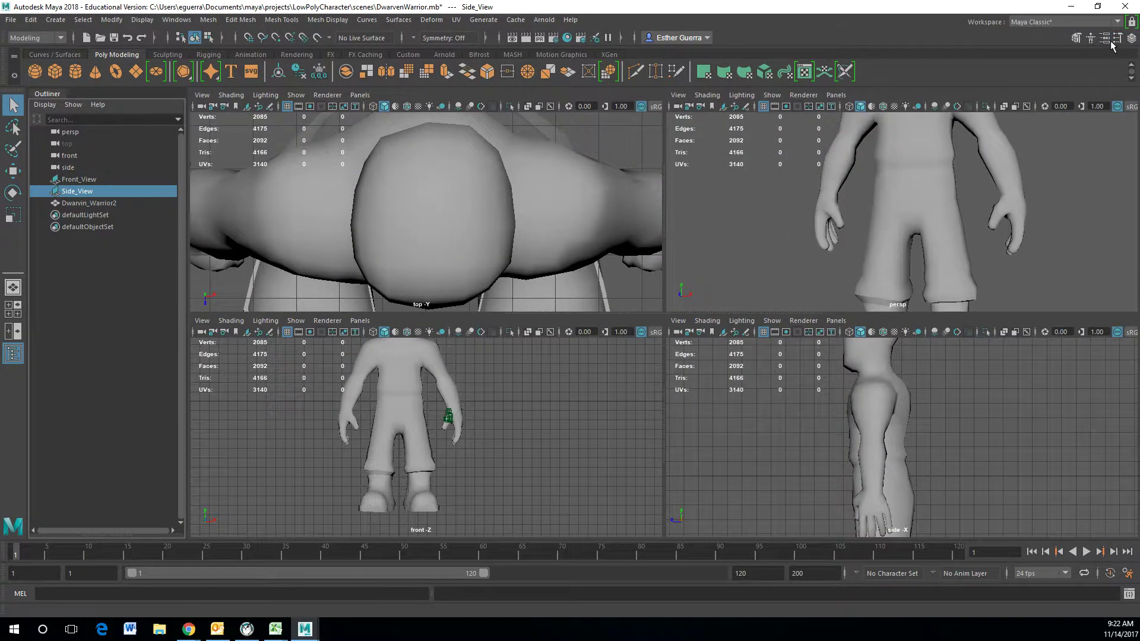
{"action": "left_click", "coordinate": [1105, 38]}
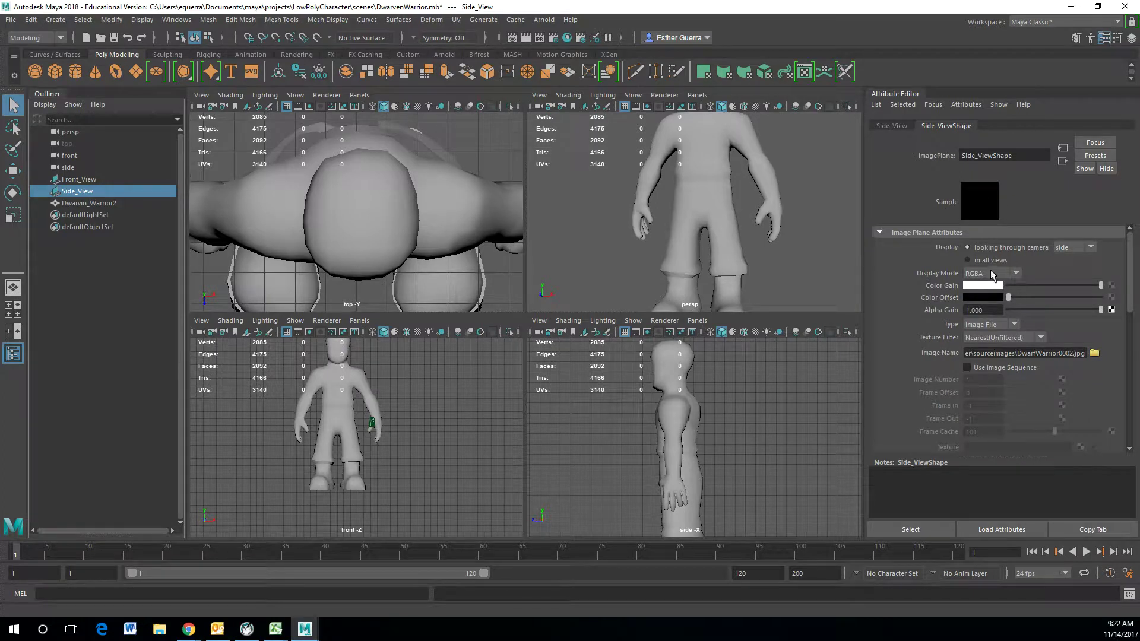
{"action": "left_click", "coordinate": [984, 261]}
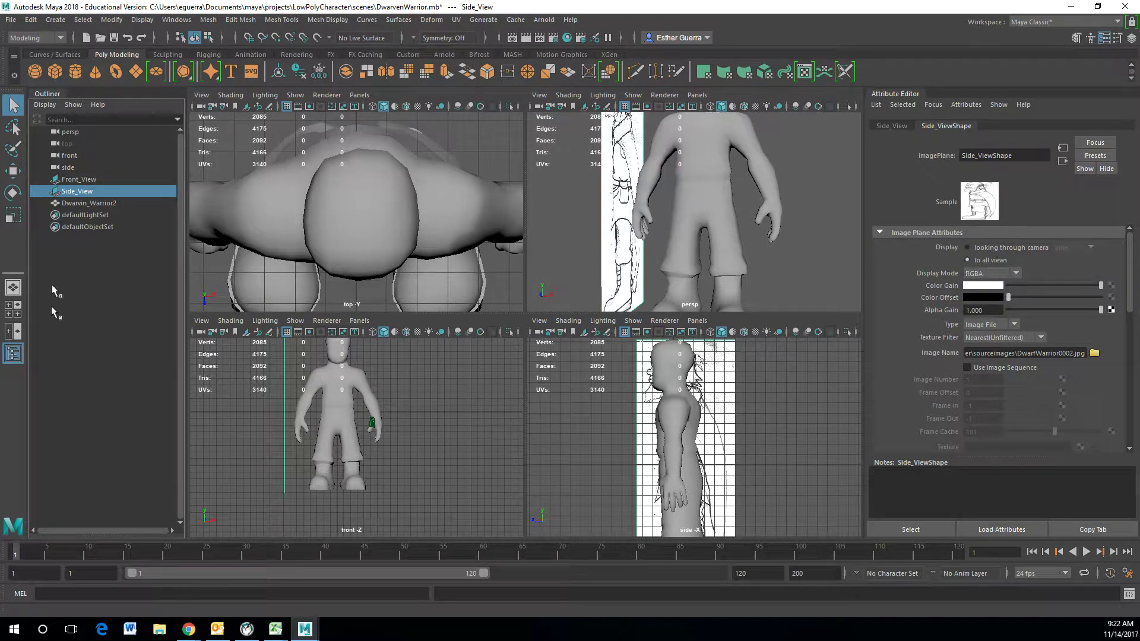
{"action": "left_click", "coordinate": [78, 180]}
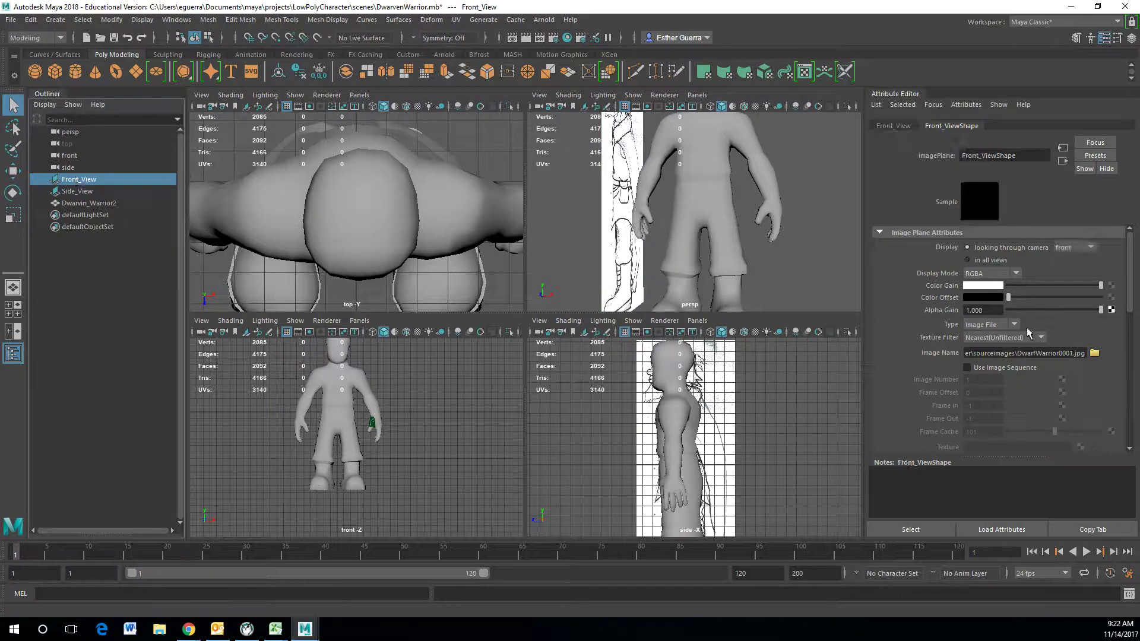
{"action": "left_click", "coordinate": [1007, 261]}
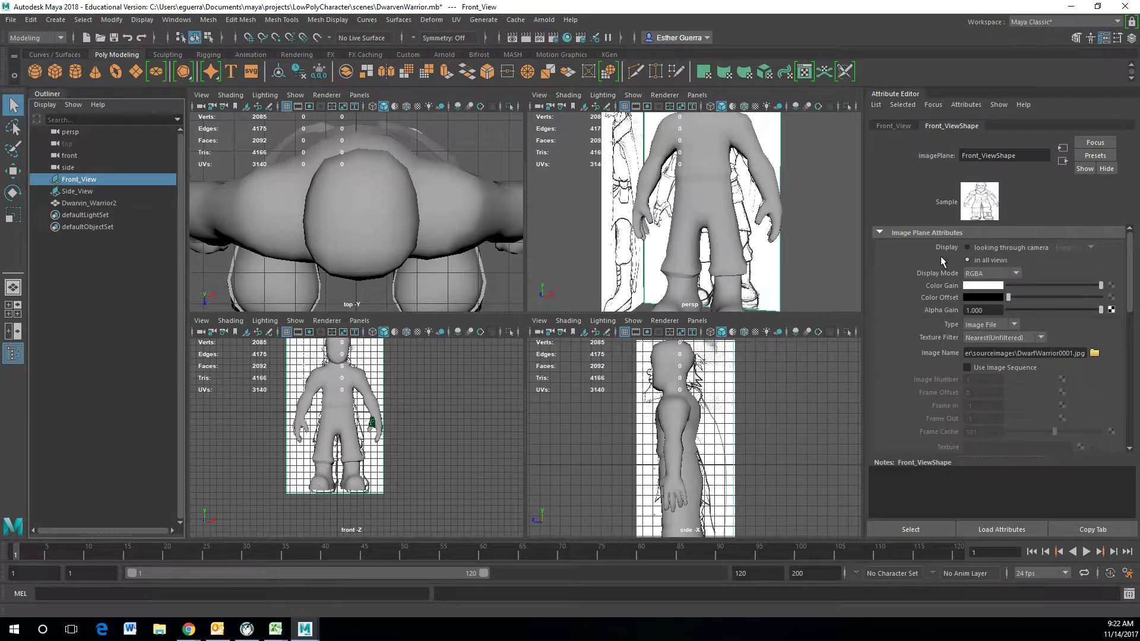
Step: Select the Dwarvin_Warrior2 mesh and switch it to face selection at the waist
{"action": "scroll", "coordinate": [356, 436], "scroll_direction": "up", "scroll_amount": 5}
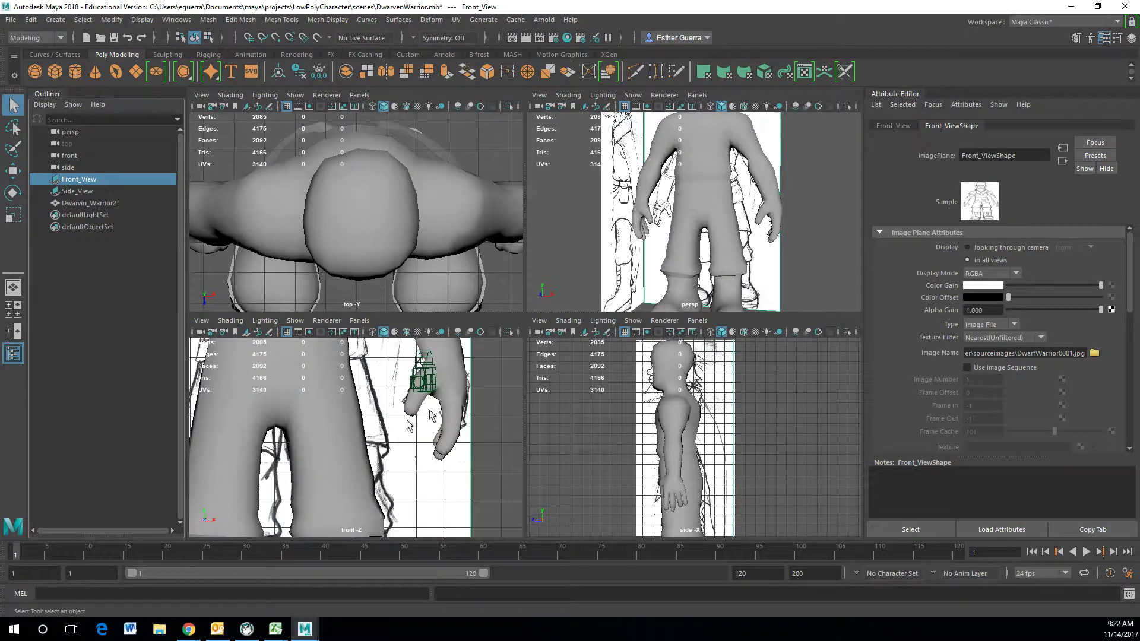
{"action": "mouse_move", "coordinate": [806, 172]}
{"action": "left_mouse_down", "text": "alt"}
{"action": "mouse_move", "coordinate": [814, 223]}
{"action": "mouse_move", "coordinate": [827, 199]}
{"action": "mouse_move", "coordinate": [804, 160]}
{"action": "mouse_move", "coordinate": [840, 178]}
{"action": "mouse_move", "coordinate": [816, 170]}
{"action": "mouse_move", "coordinate": [835, 182]}
{"action": "mouse_move", "coordinate": [823, 178]}
{"action": "left_mouse_up", "text": "alt"}
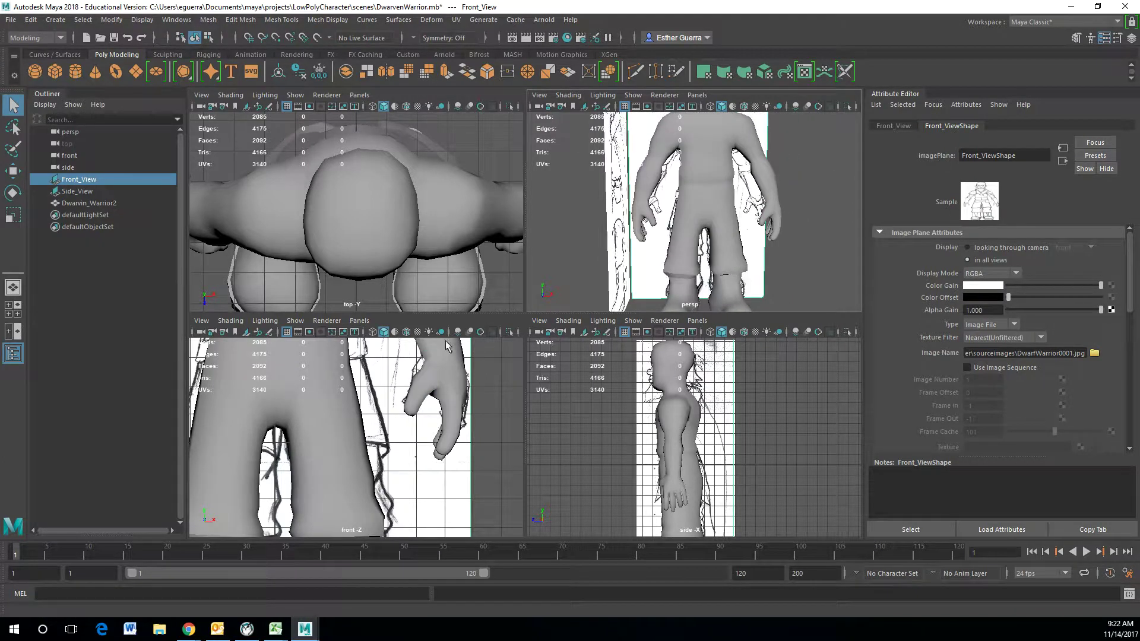
{"action": "scroll", "coordinate": [718, 199], "scroll_direction": "up", "scroll_amount": 5}
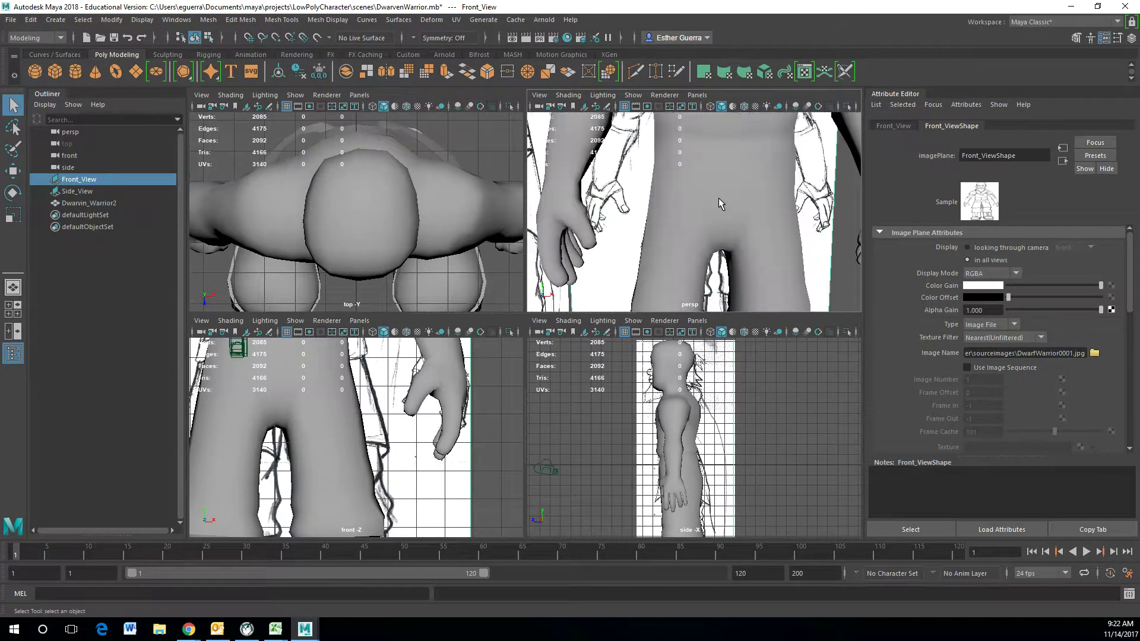
{"action": "left_click", "coordinate": [756, 175]}
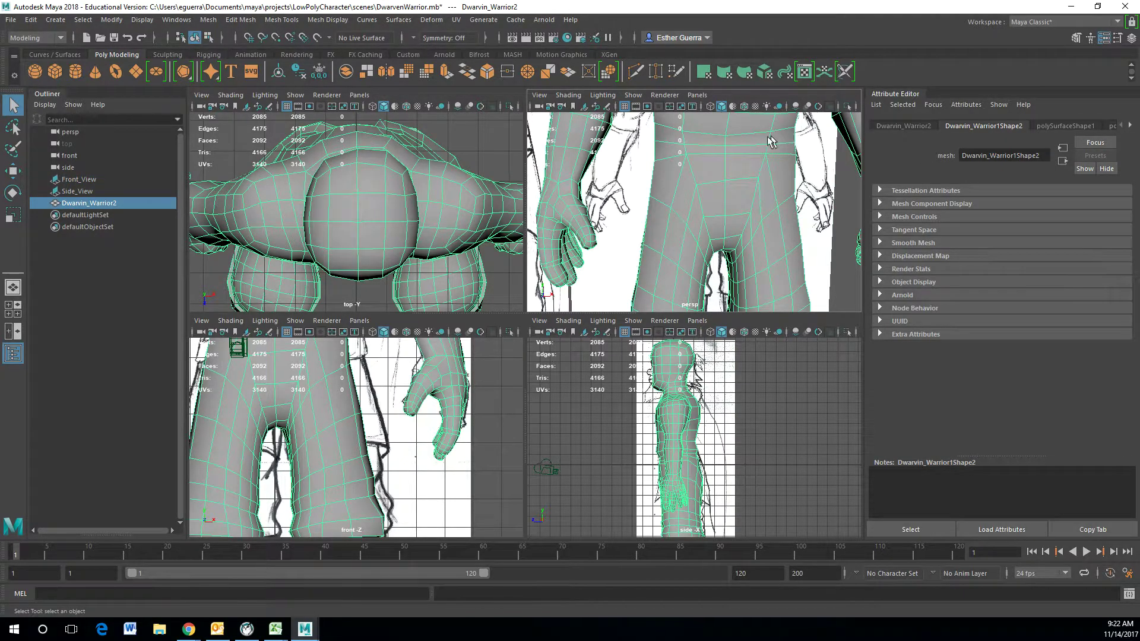
{"action": "middle_click_drag", "start_coordinate": [748, 152], "coordinate": [716, 255], "text": "alt"}
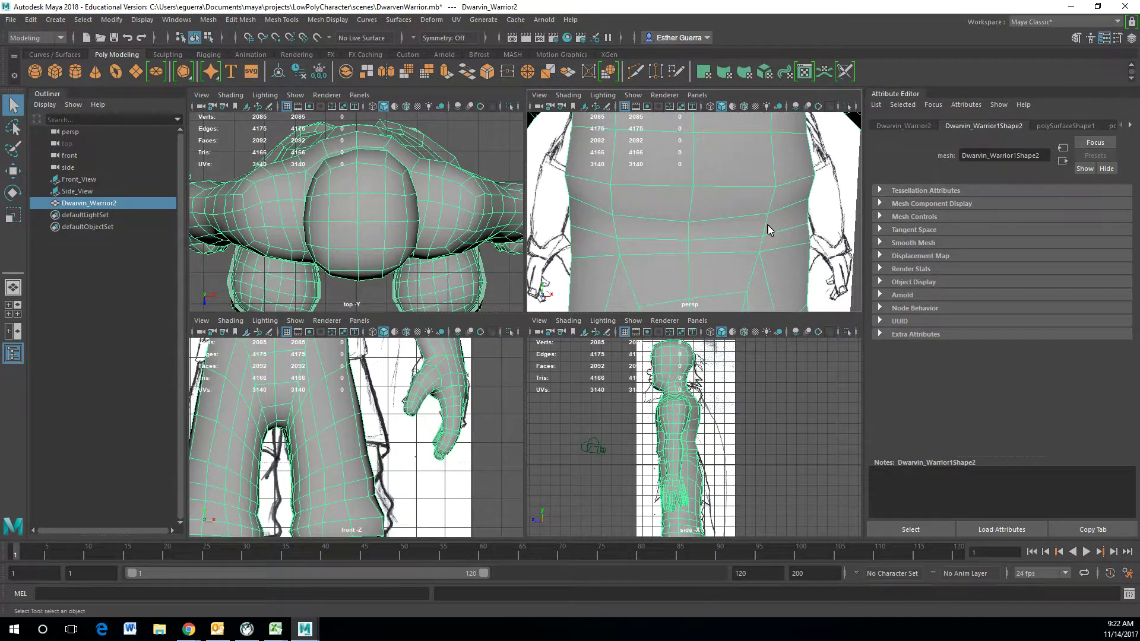
{"action": "right_click_drag", "start_coordinate": [768, 230], "coordinate": [766, 252]}
Step: Try to select the loop of faces around the waist from a single face, and undo the loop selection
{"action": "left_click", "coordinate": [730, 229]}
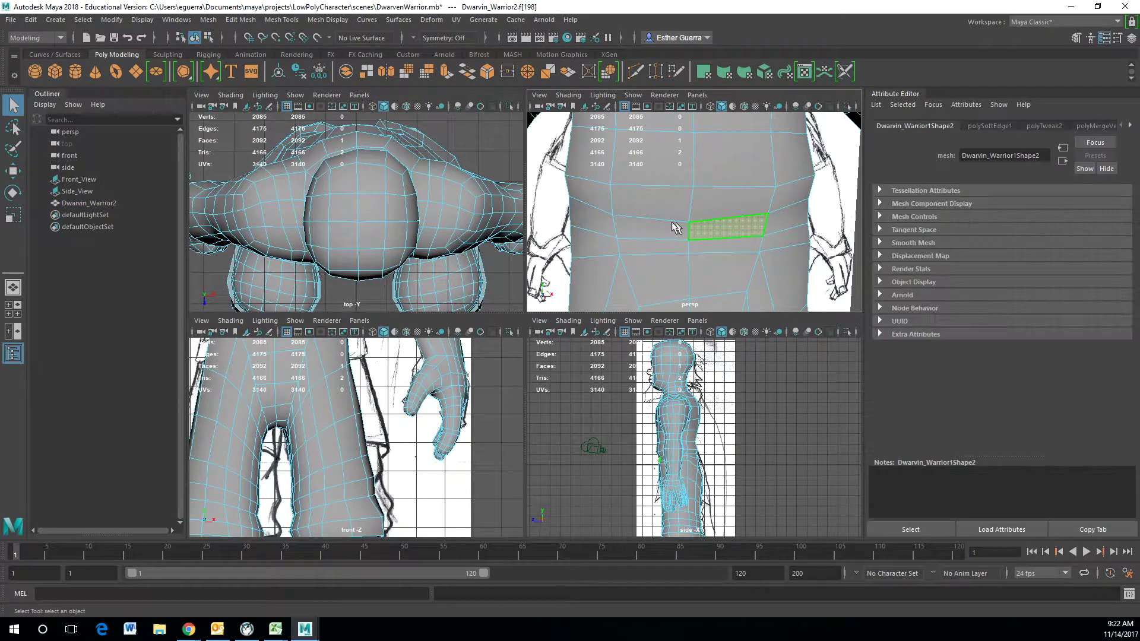
{"action": "mouse_move", "coordinate": [720, 230]}
{"action": "left_mouse_down", "text": "alt"}
{"action": "mouse_move", "coordinate": [742, 252]}
{"action": "mouse_move", "coordinate": [725, 206]}
{"action": "mouse_move", "coordinate": [733, 224]}
{"action": "mouse_move", "coordinate": [736, 210]}
{"action": "mouse_move", "coordinate": [819, 178]}
{"action": "mouse_move", "coordinate": [735, 198]}
{"action": "mouse_move", "coordinate": [740, 220]}
{"action": "left_mouse_up", "text": "alt"}
{"action": "double_click", "coordinate": [742, 224], "text": "shift"}
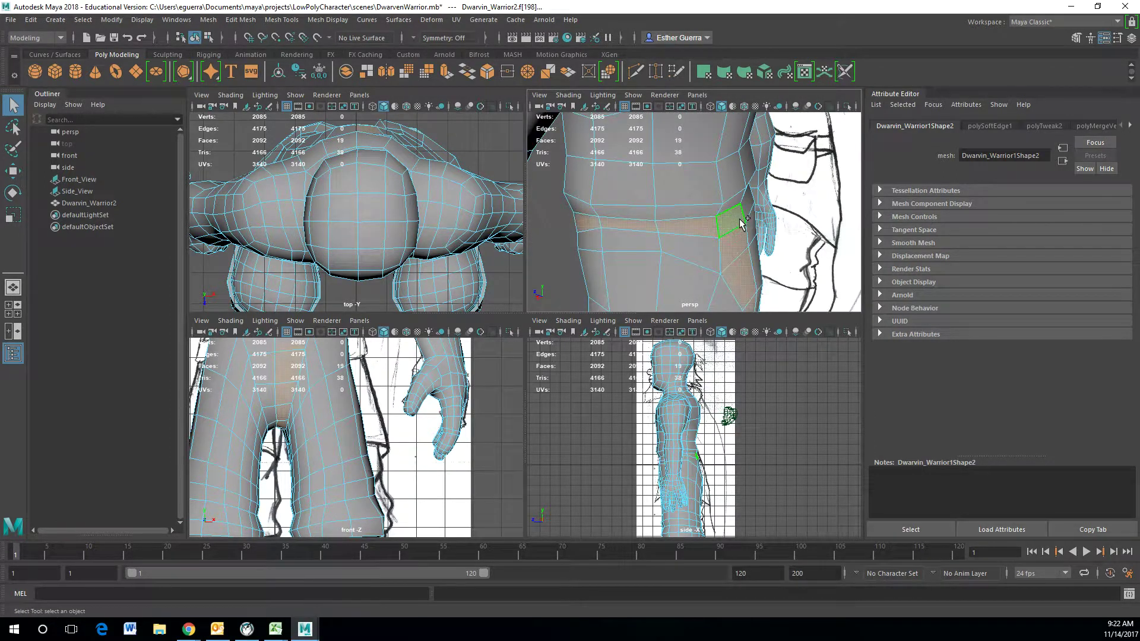
{"action": "key", "text": "ctrl+z"}
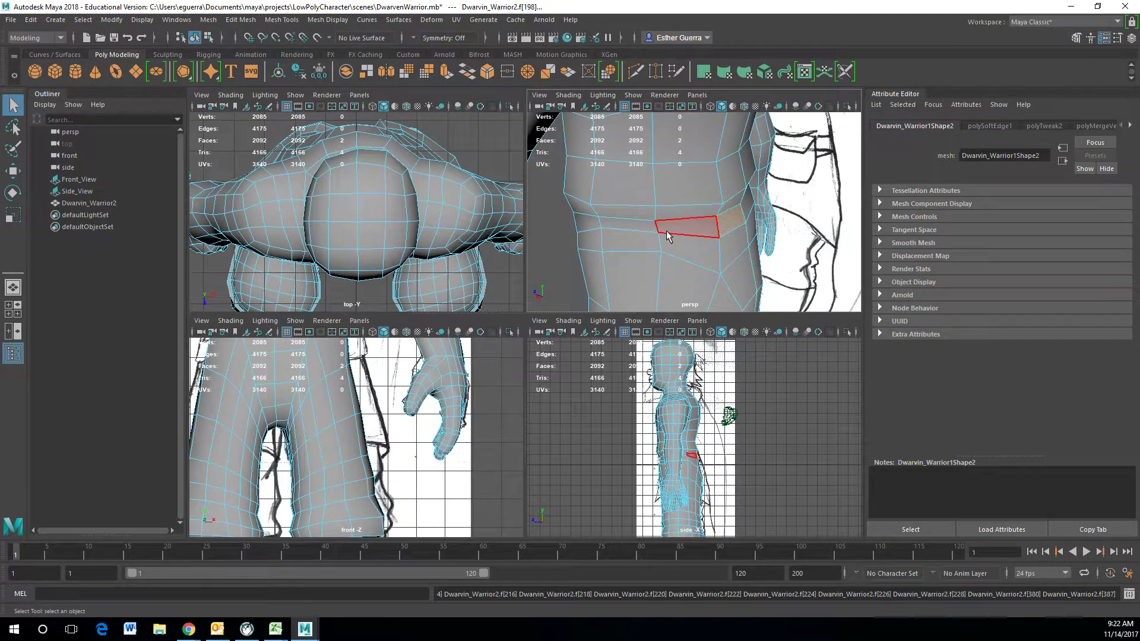
Step: Select the full ring of faces around the waist with the Paint Selection Tool
{"action": "left_click_drag", "start_coordinate": [667, 231], "coordinate": [825, 212], "text": "alt"}
{"action": "left_click", "coordinate": [13, 149]}
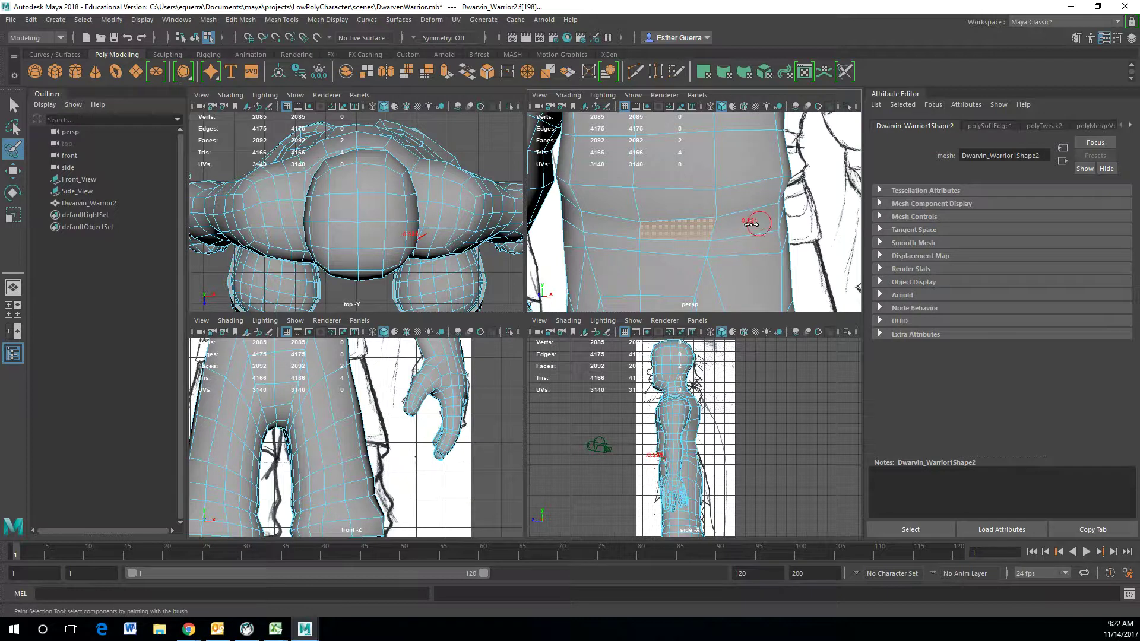
{"action": "mouse_move", "coordinate": [787, 211]}
{"action": "left_mouse_down"}
{"action": "mouse_move", "coordinate": [675, 257]}
{"action": "mouse_move", "coordinate": [707, 247]}
{"action": "mouse_move", "coordinate": [572, 234]}
{"action": "mouse_move", "coordinate": [627, 228]}
{"action": "left_mouse_up"}
{"action": "left_click", "coordinate": [700, 247]}
{"action": "left_click", "coordinate": [698, 195]}
{"action": "mouse_move", "coordinate": [712, 190]}
{"action": "left_mouse_down", "text": "alt"}
{"action": "mouse_move", "coordinate": [605, 239]}
{"action": "mouse_move", "coordinate": [577, 236]}
{"action": "mouse_move", "coordinate": [588, 278]}
{"action": "left_mouse_up", "text": "alt"}
{"action": "mouse_move", "coordinate": [678, 243]}
{"action": "left_mouse_down", "text": "alt"}
{"action": "mouse_move", "coordinate": [666, 225]}
{"action": "mouse_move", "coordinate": [733, 241]}
{"action": "mouse_move", "coordinate": [783, 230]}
{"action": "mouse_move", "coordinate": [754, 264]}
{"action": "mouse_move", "coordinate": [690, 214]}
{"action": "mouse_move", "coordinate": [710, 238]}
{"action": "mouse_move", "coordinate": [731, 238]}
{"action": "mouse_move", "coordinate": [667, 216]}
{"action": "mouse_move", "coordinate": [649, 222]}
{"action": "left_mouse_up", "text": "alt"}
{"action": "left_click", "coordinate": [819, 221]}
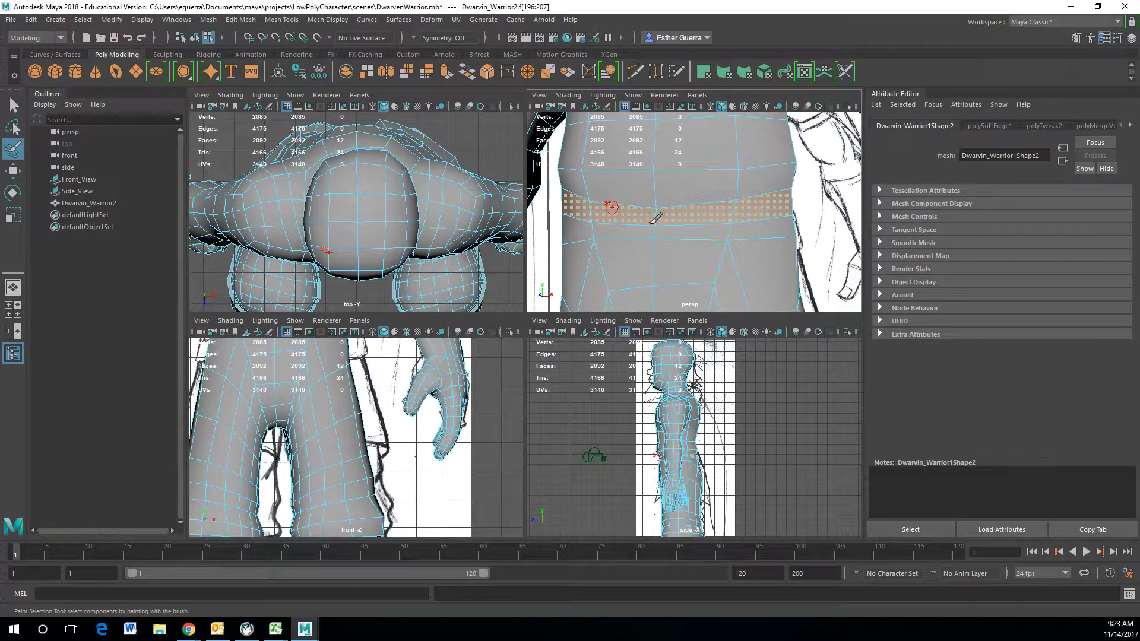
Step: Extrude the ring of waist faces and scale the extrusion uniformly to 1.05
{"action": "key", "text": "ctrl+e"}
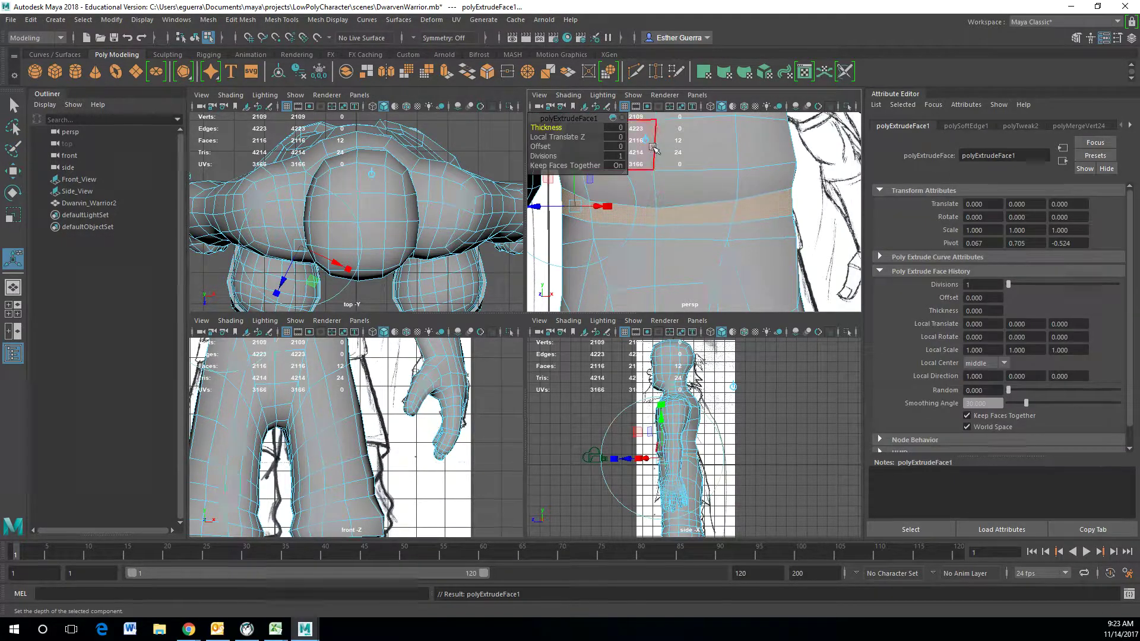
{"action": "middle_click_drag", "start_coordinate": [642, 175], "coordinate": [670, 209], "text": "alt"}
{"action": "left_click_drag", "start_coordinate": [670, 209], "coordinate": [779, 251], "text": "alt"}
{"action": "left_click", "coordinate": [720, 231]}
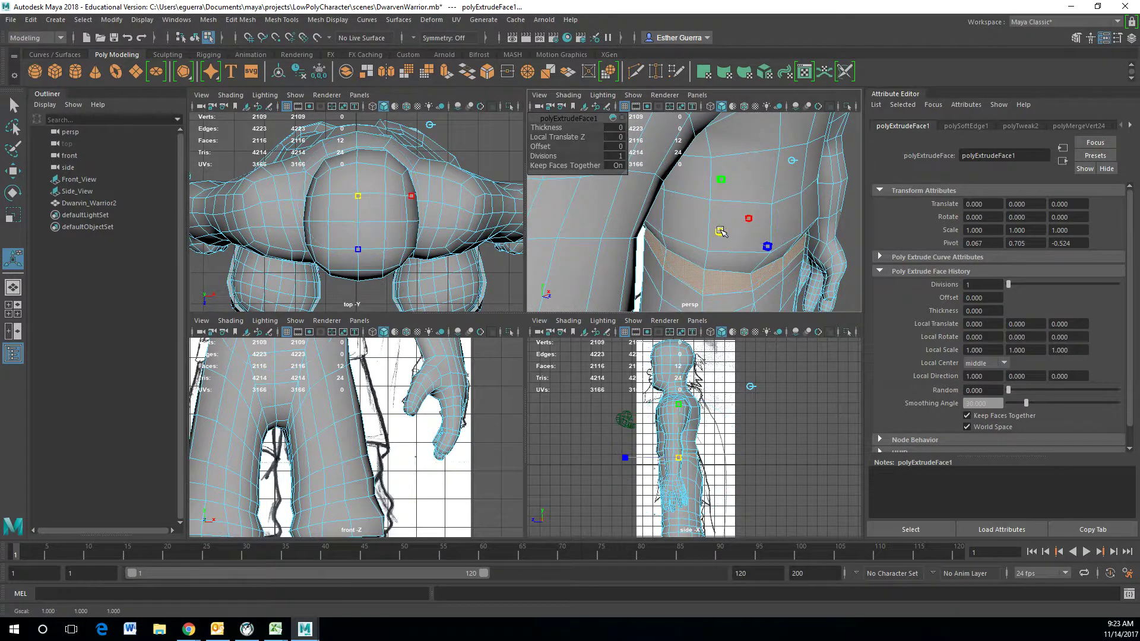
{"action": "left_click_drag", "start_coordinate": [720, 230], "coordinate": [724, 231]}
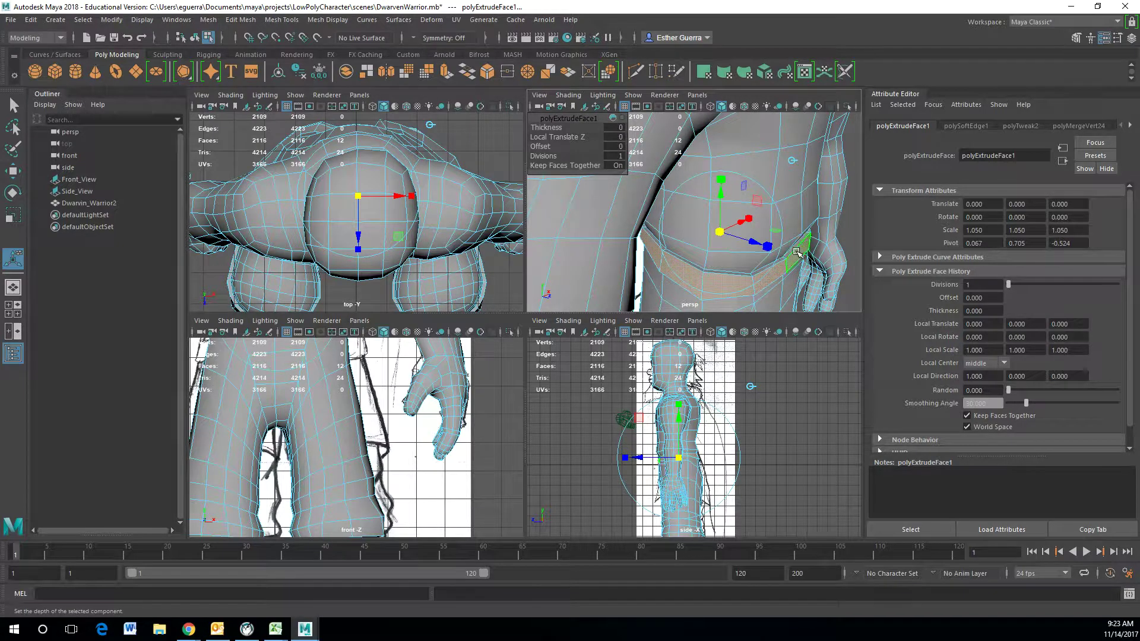
{"action": "left_click", "coordinate": [767, 246]}
{"action": "left_click", "coordinate": [719, 202]}
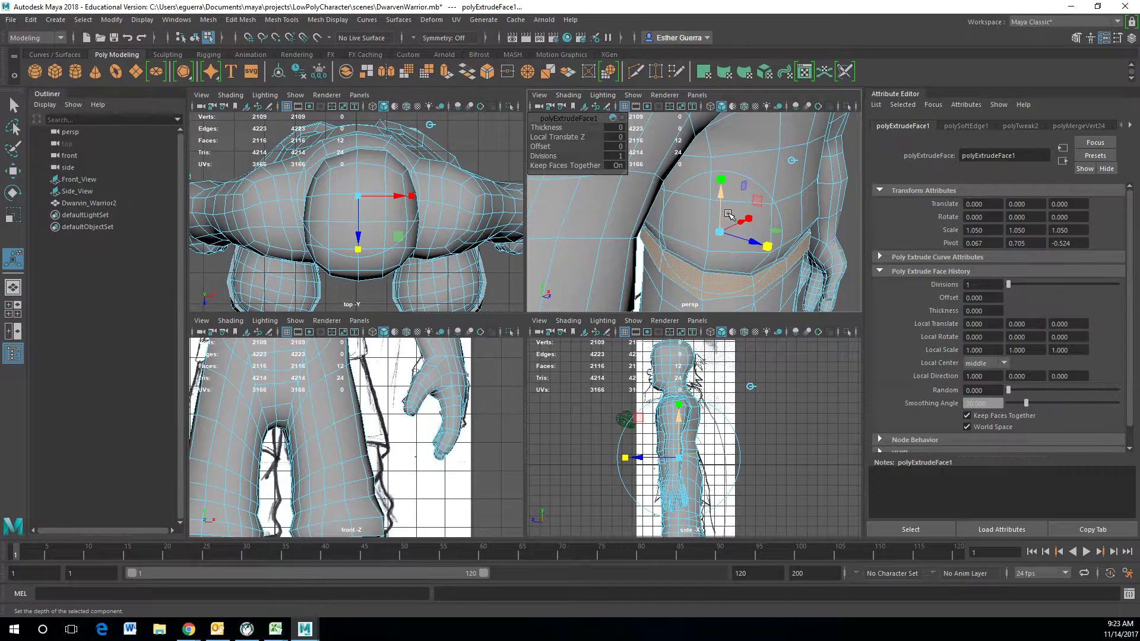
{"action": "left_click_drag", "start_coordinate": [728, 215], "coordinate": [660, 191], "text": "alt"}
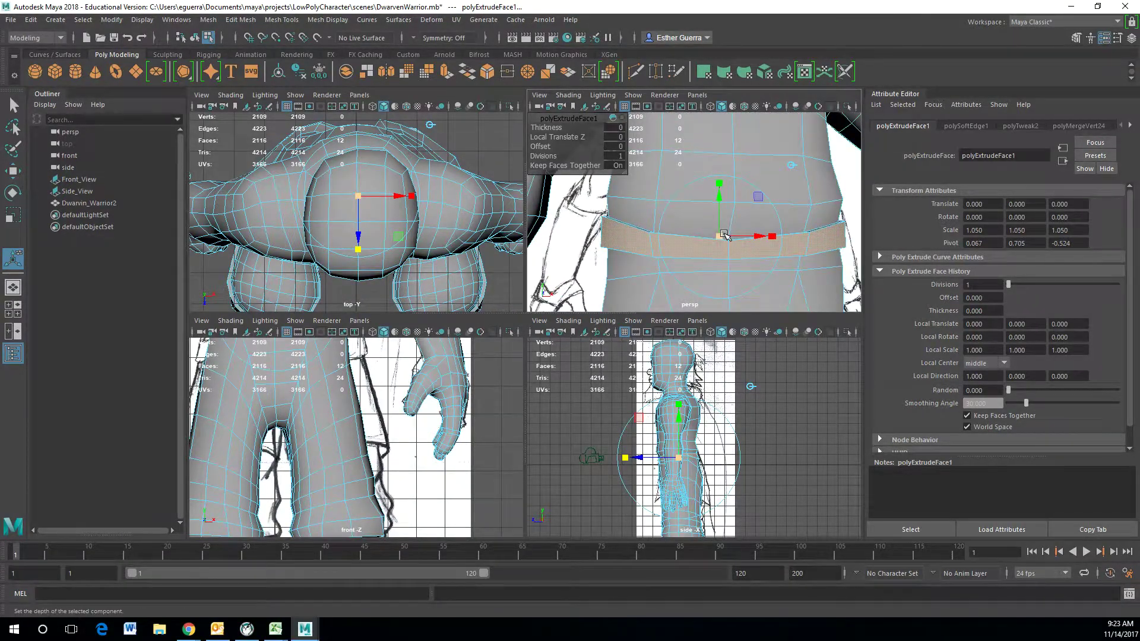
Step: Extrude the waist band a second time, scaling it to 0.84 in Y and 1.017 in X and Z
{"action": "key", "text": "ctrl+e"}
{"action": "left_click", "coordinate": [695, 171]}
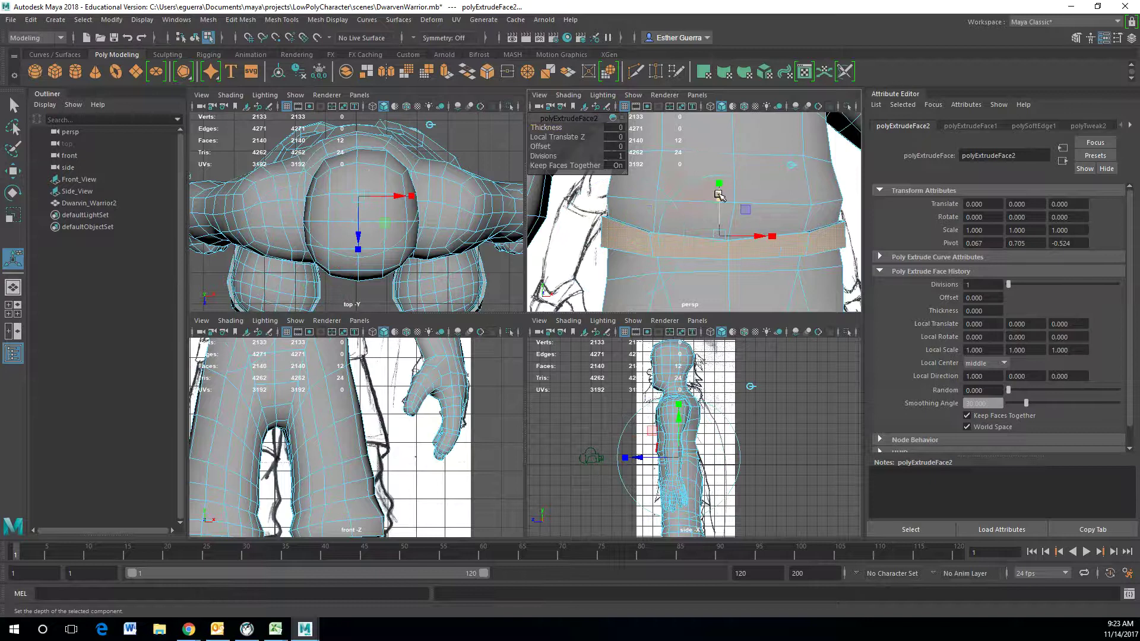
{"action": "left_click", "coordinate": [719, 187]}
{"action": "left_click_drag", "start_coordinate": [720, 192], "coordinate": [617, 231]}
{"action": "middle_click_drag", "start_coordinate": [625, 233], "coordinate": [641, 278], "text": "alt"}
{"action": "scroll", "coordinate": [642, 276], "scroll_direction": "up", "scroll_amount": 3}
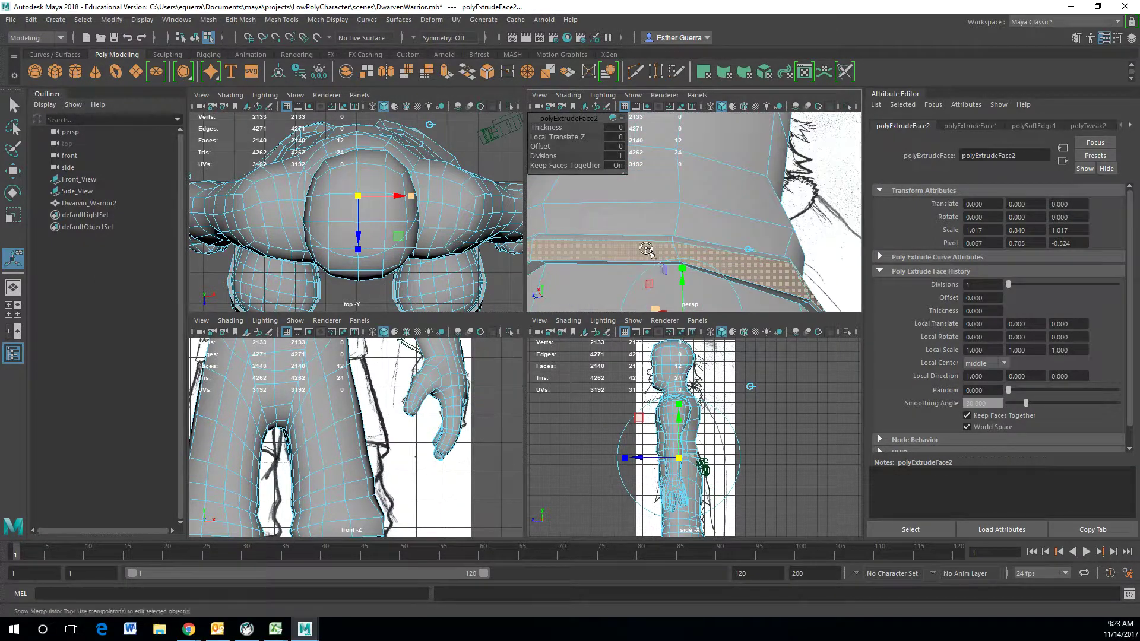
Step: Widen the second waist band extrusion to a scale of 1.043 in both X and Z
{"action": "left_click_drag", "start_coordinate": [646, 250], "coordinate": [603, 226], "text": "alt"}
{"action": "middle_click_drag", "start_coordinate": [603, 226], "coordinate": [645, 245], "text": "alt"}
{"action": "left_click_drag", "start_coordinate": [684, 273], "coordinate": [746, 225]}
{"action": "middle_click_drag", "start_coordinate": [746, 225], "coordinate": [796, 194], "text": "alt"}
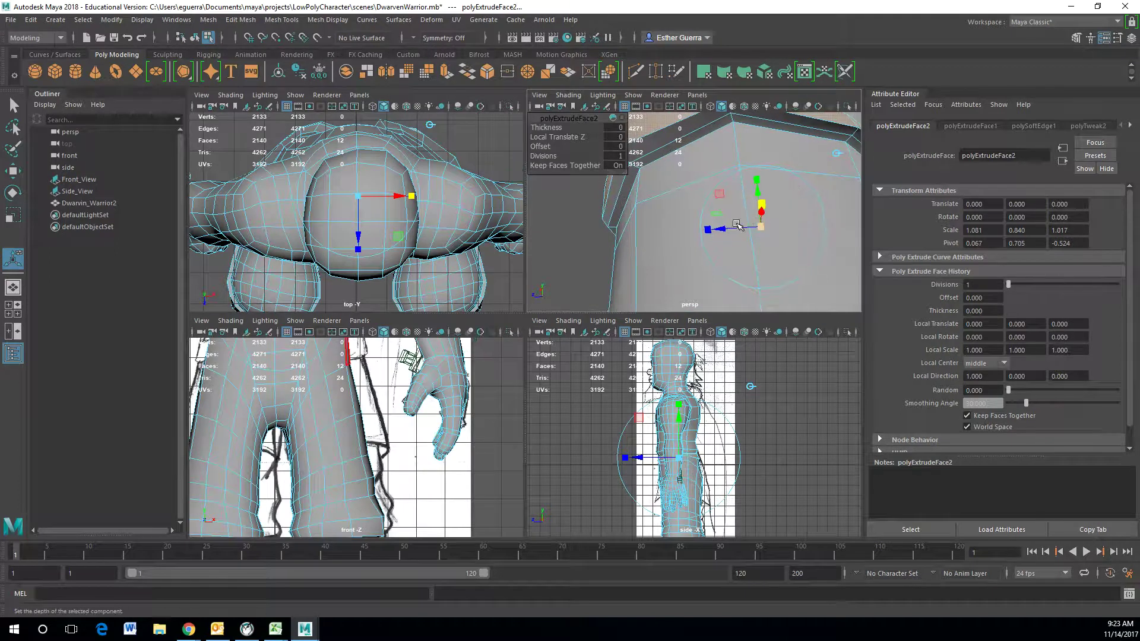
{"action": "left_click_drag", "start_coordinate": [706, 229], "coordinate": [849, 229]}
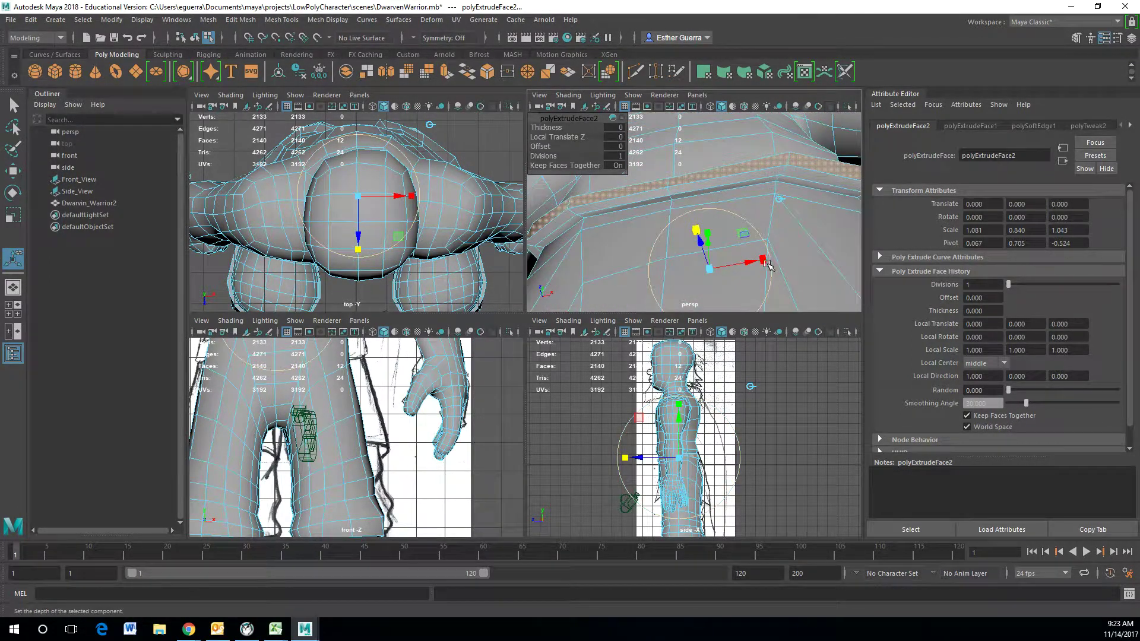
{"action": "left_click_drag", "start_coordinate": [763, 261], "coordinate": [922, 253]}
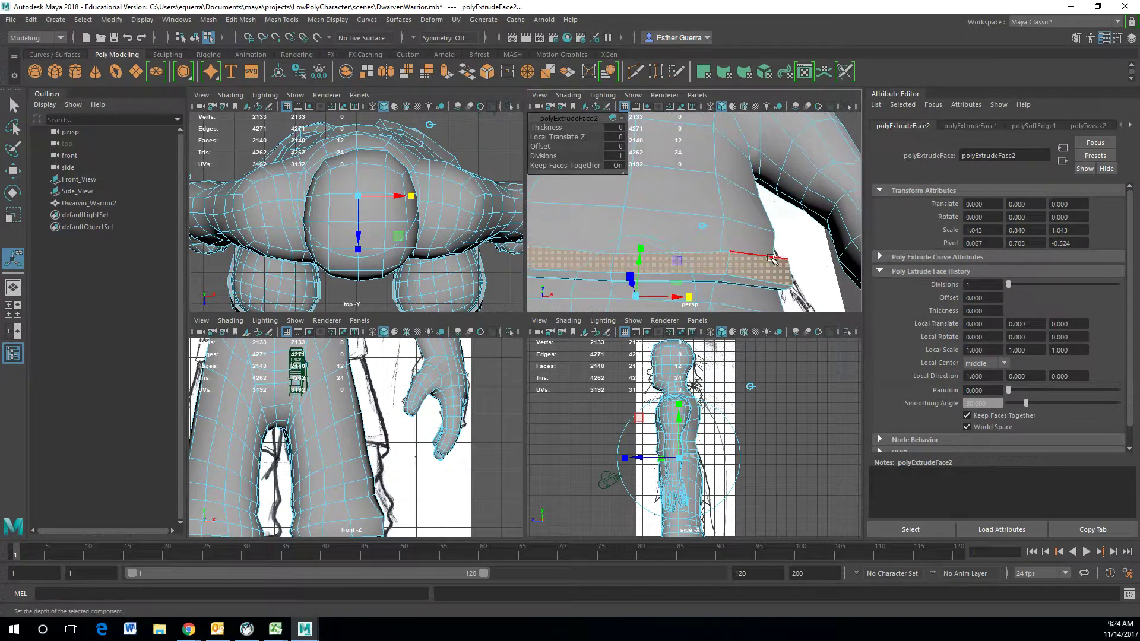
{"action": "middle_click_drag", "start_coordinate": [775, 251], "coordinate": [782, 115], "text": "alt"}
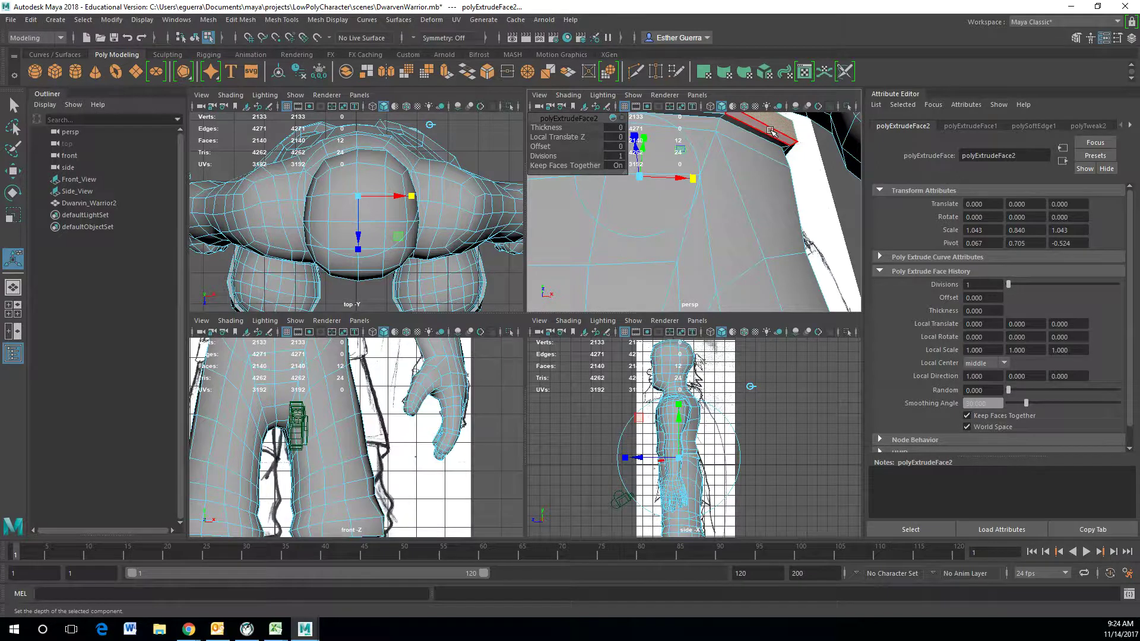
Step: Return to object mode, deselect the warrior mesh and examine the shaded waist band from the front
{"action": "right_click_drag", "start_coordinate": [771, 130], "coordinate": [802, 118]}
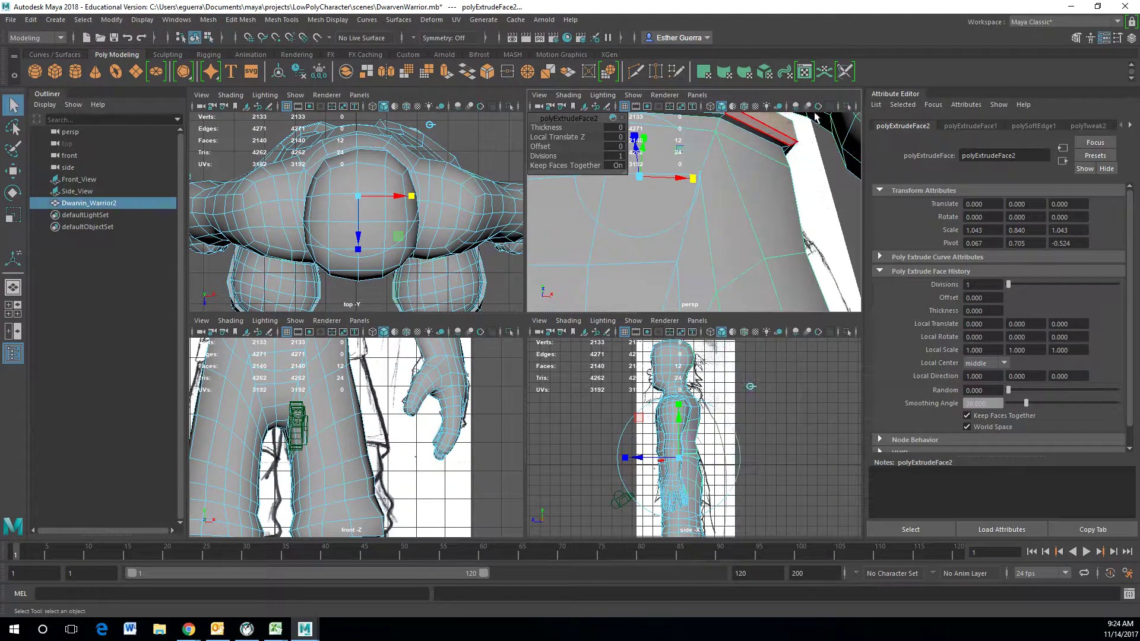
{"action": "key", "text": "f"}
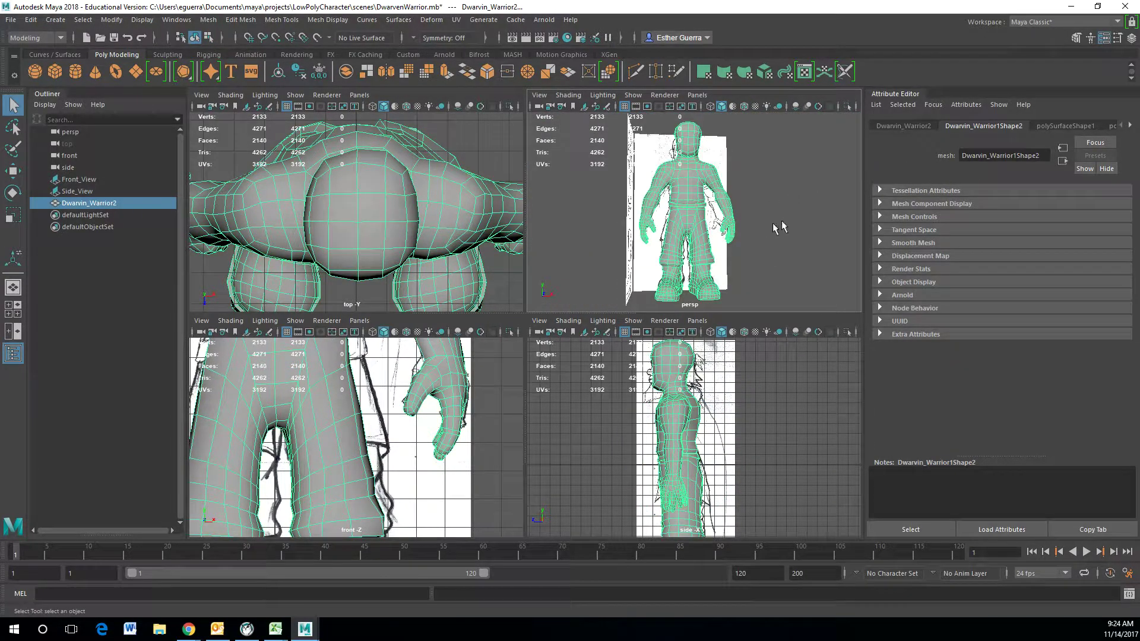
{"action": "left_click", "coordinate": [781, 225]}
{"action": "mouse_move", "coordinate": [781, 225]}
{"action": "left_mouse_down", "text": "alt"}
{"action": "mouse_move", "coordinate": [1006, 195]}
{"action": "mouse_move", "coordinate": [747, 209]}
{"action": "left_mouse_up", "text": "alt"}
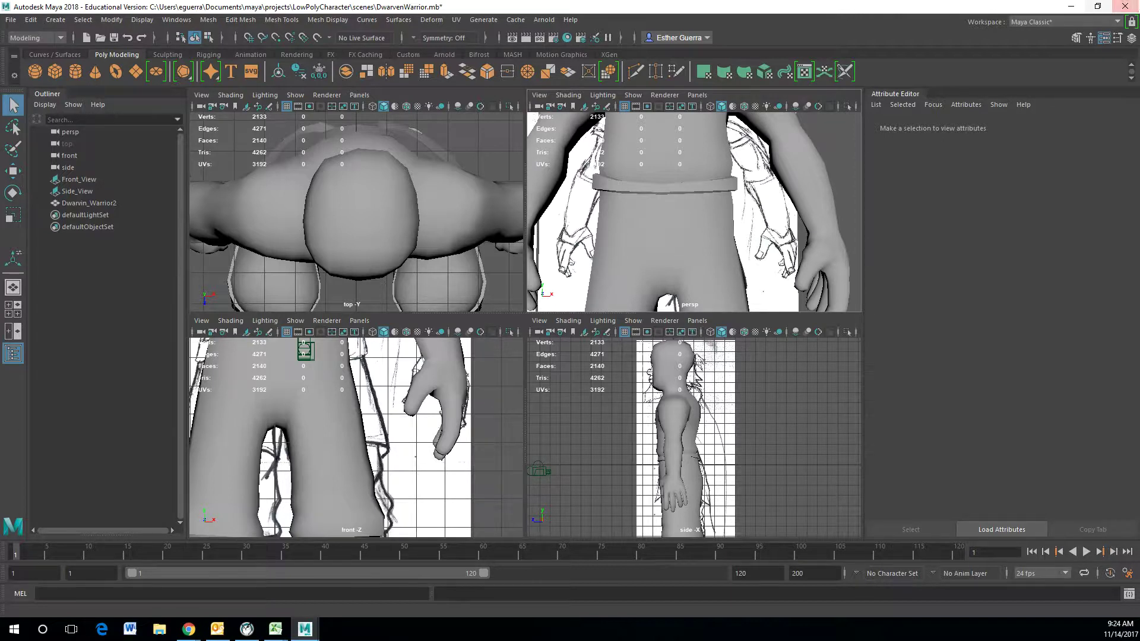
{"action": "key", "text": "alt+Tab"}
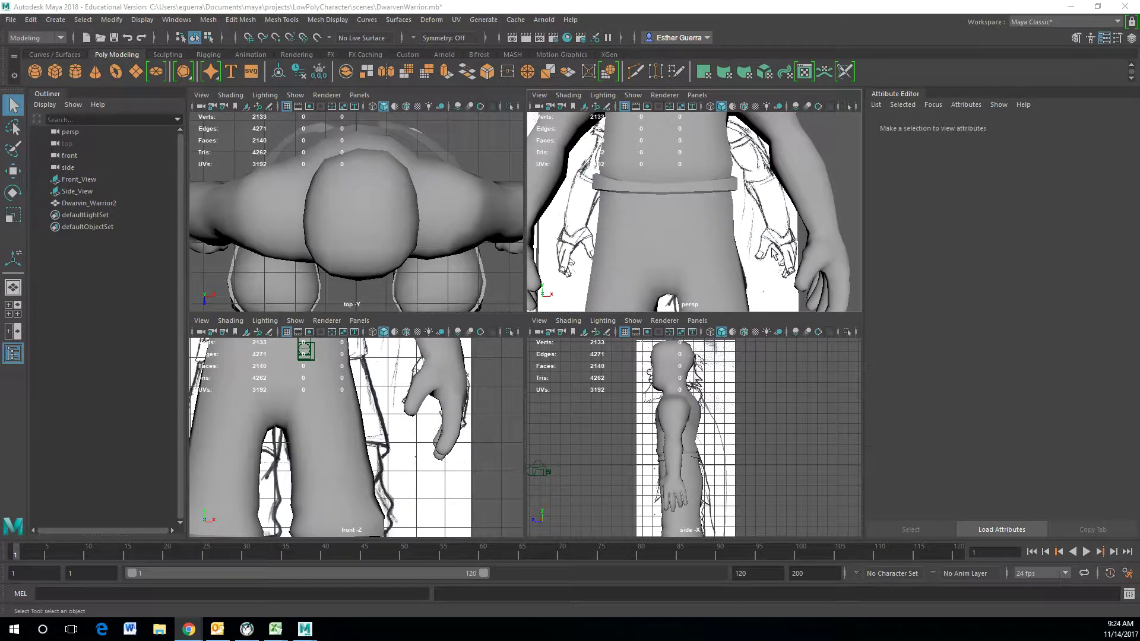
{"action": "scroll", "coordinate": [773, 252], "scroll_direction": "up", "scroll_amount": 6}
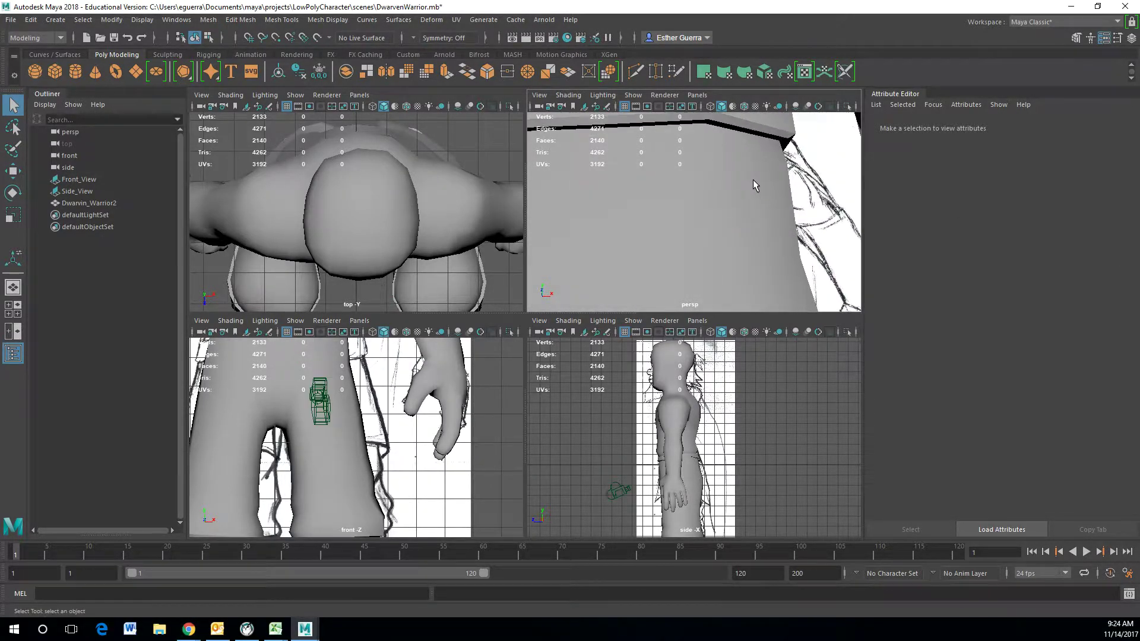
Step: Move the warrior mesh aside along X to uncover the front reference drawing, and undo the move
{"action": "left_click", "coordinate": [763, 143]}
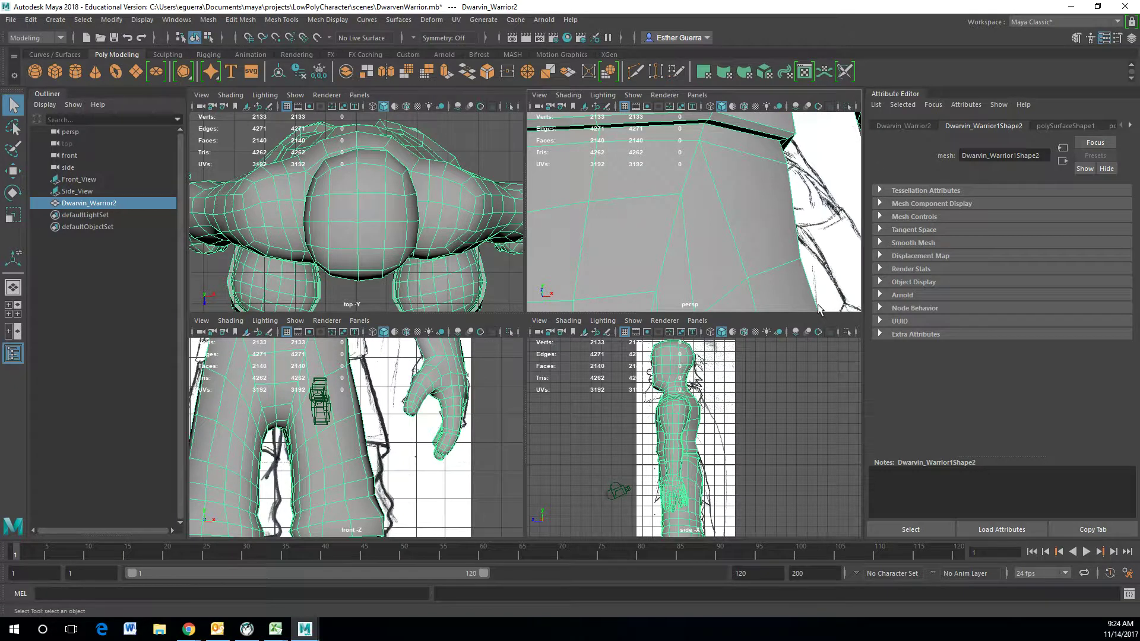
{"action": "left_click_drag", "start_coordinate": [818, 309], "coordinate": [747, 245], "text": "alt"}
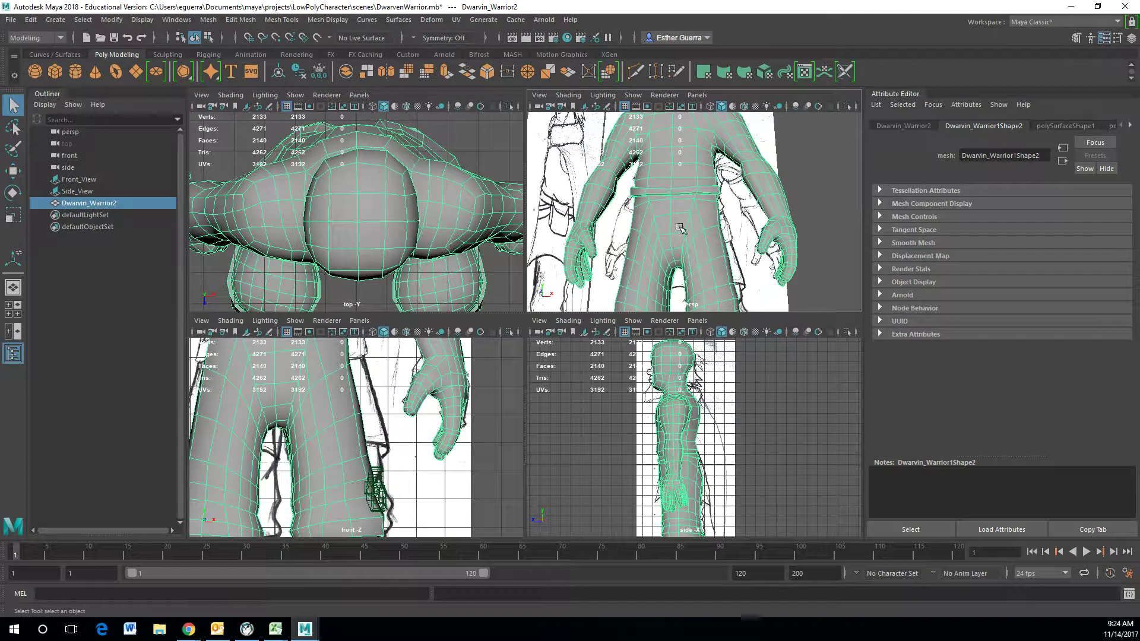
{"action": "key", "text": "w"}
{"action": "left_click_drag", "start_coordinate": [719, 201], "coordinate": [917, 207]}
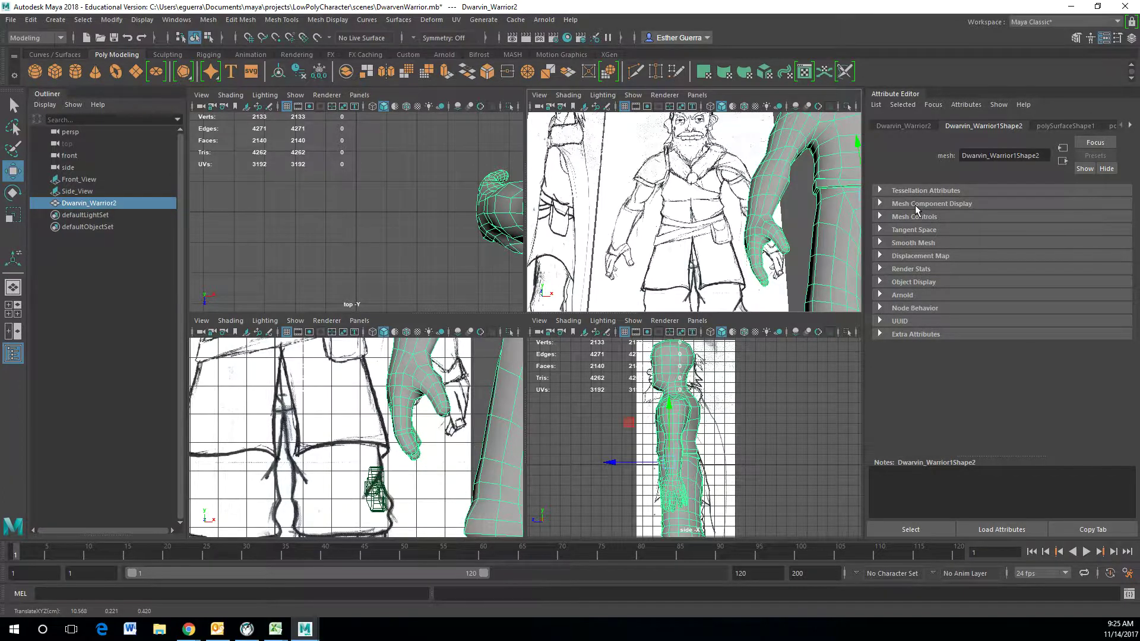
{"action": "key", "text": "ctrl+z"}
{"action": "scroll", "coordinate": [785, 223], "scroll_direction": "up", "scroll_amount": 5}
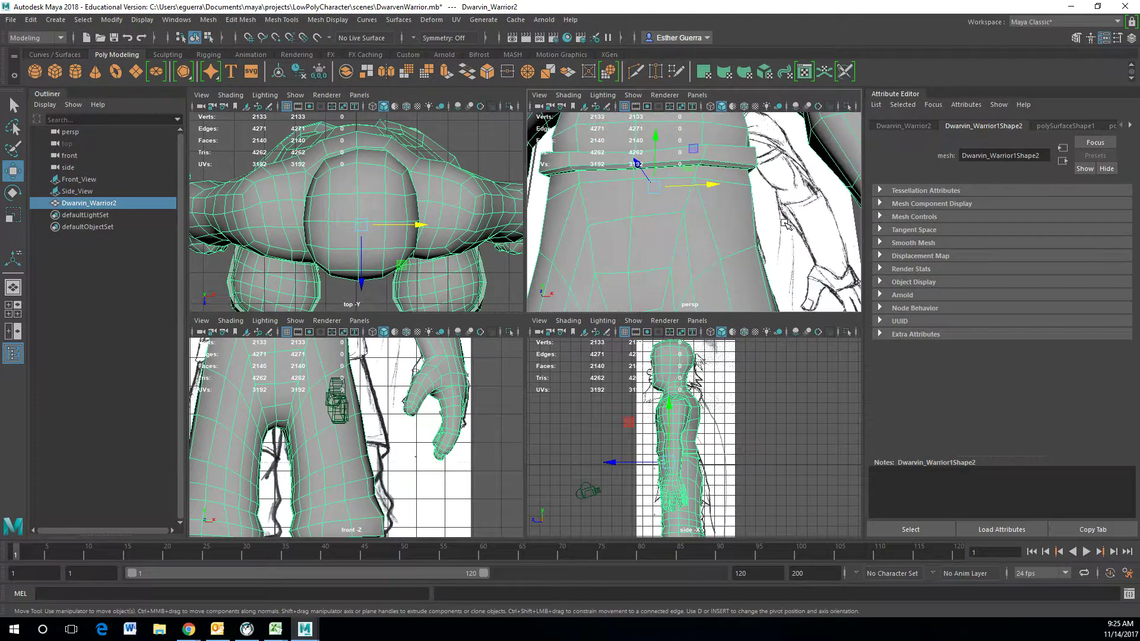
Step: Select the complete edge loop along the underside of the raised waist band
{"action": "left_click_drag", "start_coordinate": [713, 210], "coordinate": [760, 224], "text": "alt"}
{"action": "right_click_drag", "start_coordinate": [760, 194], "coordinate": [732, 170]}
{"action": "left_click", "coordinate": [743, 195]}
{"action": "left_click", "coordinate": [726, 184]}
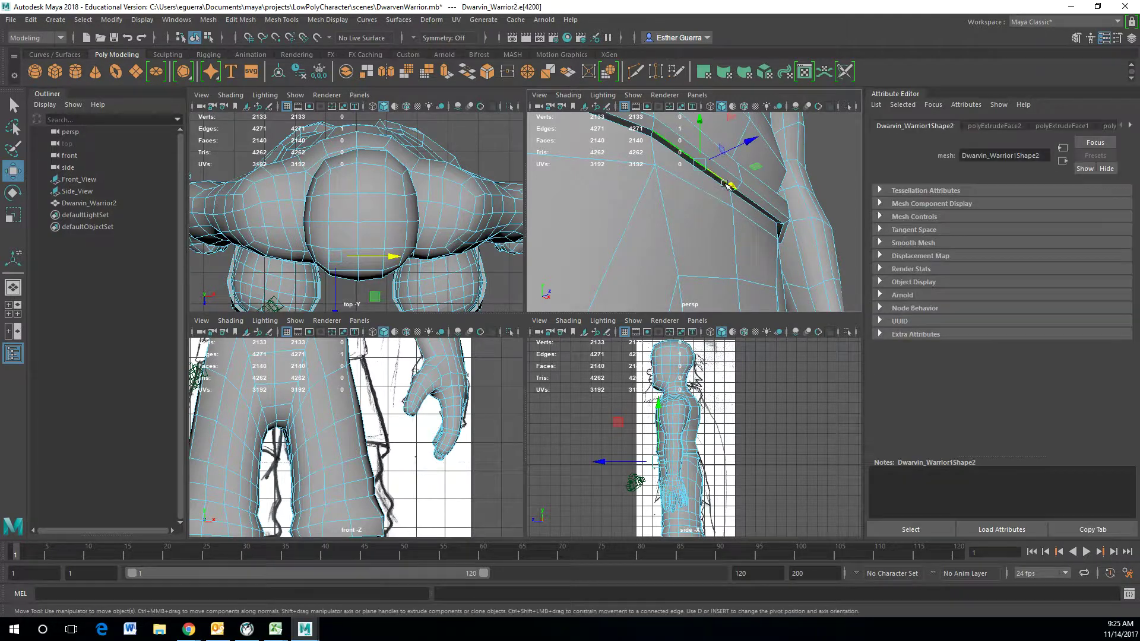
{"action": "left_click", "coordinate": [715, 180]}
{"action": "mouse_move", "coordinate": [723, 204]}
{"action": "left_mouse_down", "text": "alt"}
{"action": "mouse_move", "coordinate": [712, 170]}
{"action": "mouse_move", "coordinate": [736, 173]}
{"action": "mouse_move", "coordinate": [580, 193]}
{"action": "mouse_move", "coordinate": [715, 220]}
{"action": "mouse_move", "coordinate": [742, 204]}
{"action": "left_mouse_up", "text": "alt"}
{"action": "right_click_drag", "start_coordinate": [742, 209], "coordinate": [837, 242], "text": "ctrl"}
{"action": "left_click_drag", "start_coordinate": [772, 226], "coordinate": [696, 226], "text": "alt"}
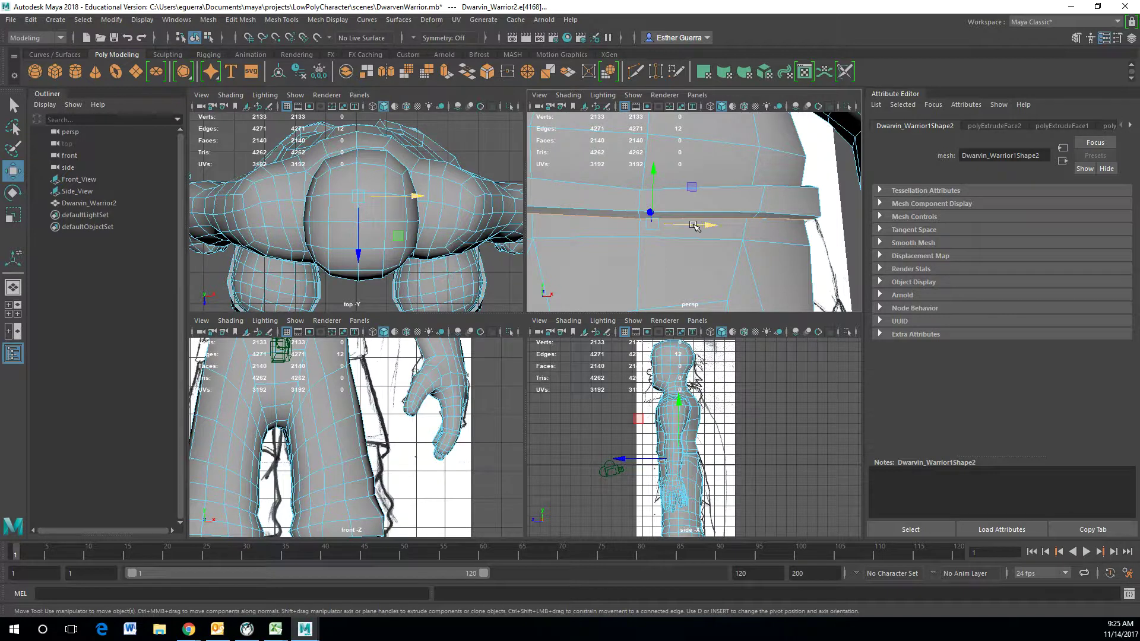
Step: Extrude the band's lower edge loop, translating it -0.667 in Y and scaling it to 1.105 in X
{"action": "scroll", "coordinate": [694, 226], "scroll_direction": "down", "scroll_amount": 5}
{"action": "key", "text": "ctrl+e"}
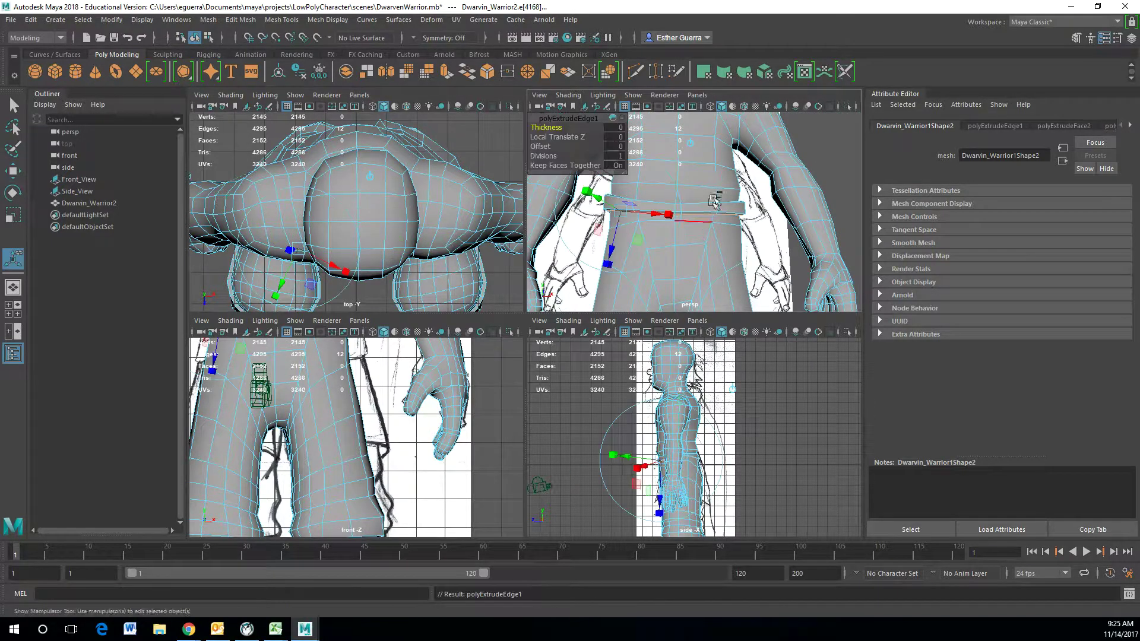
{"action": "left_click", "coordinate": [690, 142]}
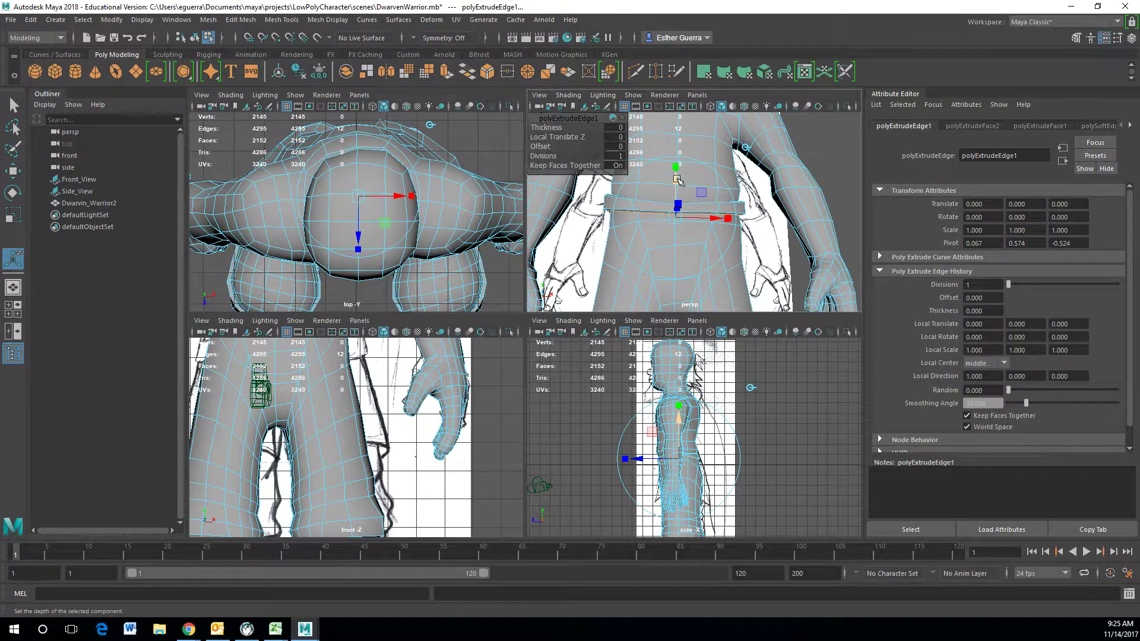
{"action": "left_click_drag", "start_coordinate": [677, 179], "coordinate": [677, 207]}
{"action": "mouse_move", "coordinate": [729, 237]}
{"action": "left_mouse_down"}
{"action": "mouse_move", "coordinate": [738, 239]}
{"action": "mouse_move", "coordinate": [664, 203]}
{"action": "mouse_move", "coordinate": [733, 252]}
{"action": "mouse_move", "coordinate": [718, 216]}
{"action": "left_mouse_up"}
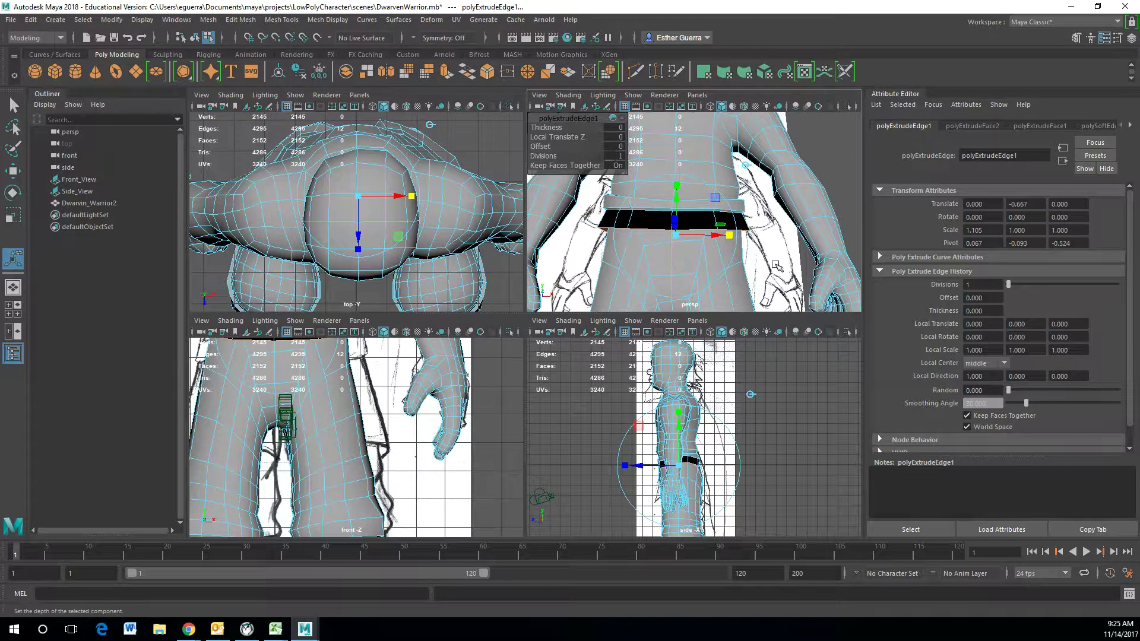
Step: Switch to face selection and select the three black faces across the front of the extruded strip
{"action": "left_click", "coordinate": [777, 266]}
{"action": "right_click_drag", "start_coordinate": [684, 211], "coordinate": [684, 231]}
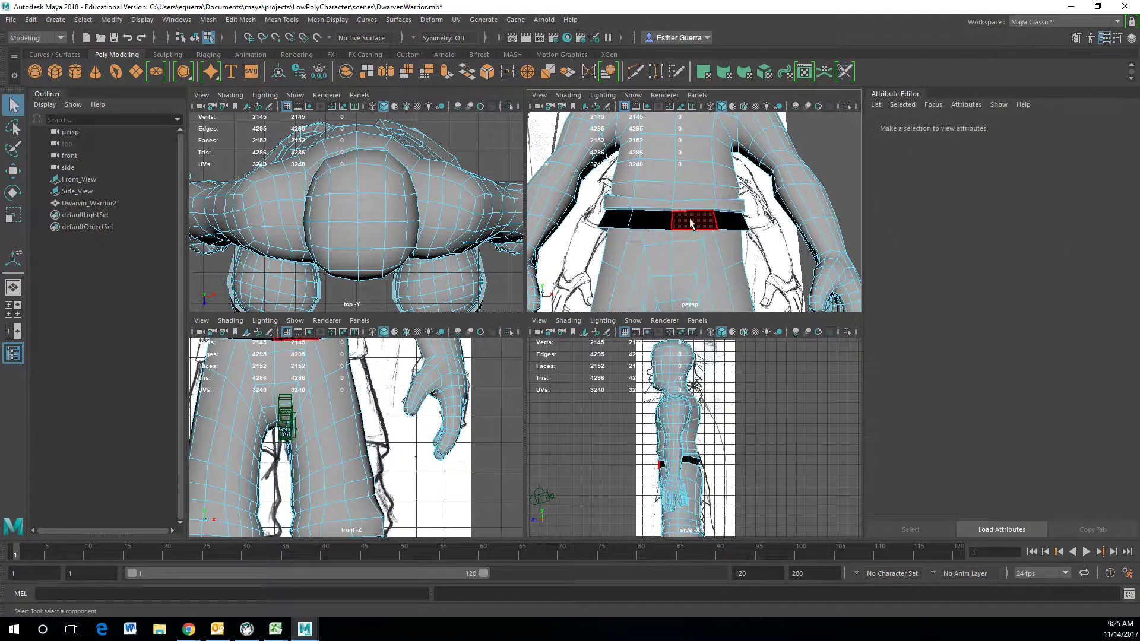
{"action": "left_click", "coordinate": [690, 219]}
{"action": "left_click", "coordinate": [648, 218], "text": "shift"}
{"action": "left_click", "coordinate": [615, 218], "text": "shift"}
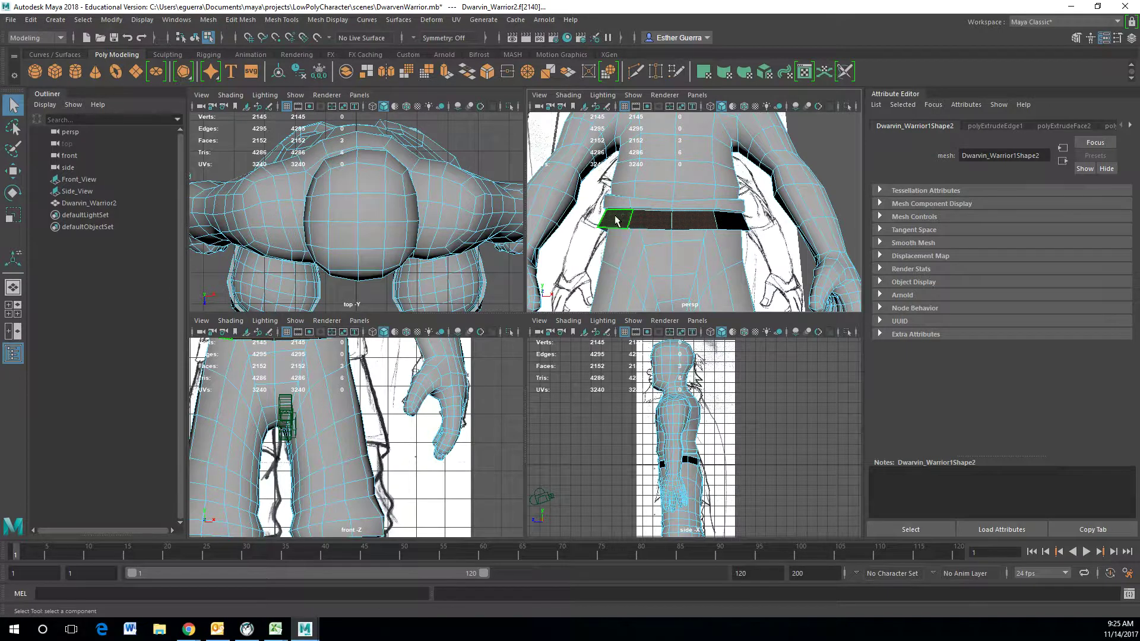
{"action": "left_click_drag", "start_coordinate": [616, 221], "coordinate": [600, 237], "text": "alt"}
Step: Add the four black faces around the back of the strip to the selection, excluding the leg face
{"action": "left_click", "coordinate": [710, 221]}
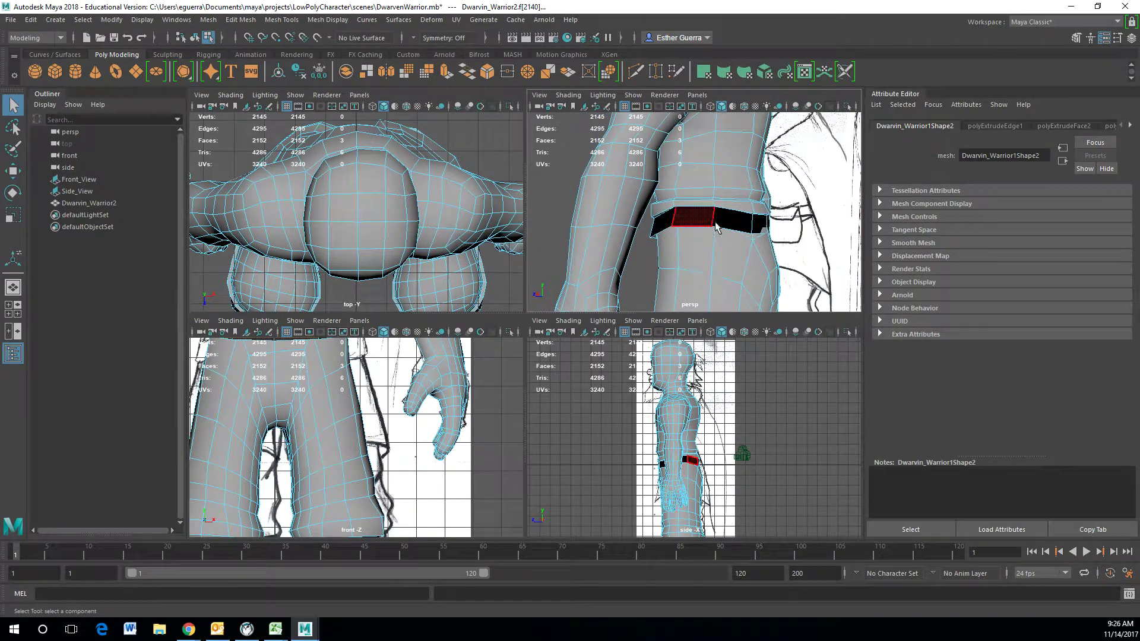
{"action": "double_click", "coordinate": [734, 220], "text": "shift"}
{"action": "key", "text": "ctrl+z"}
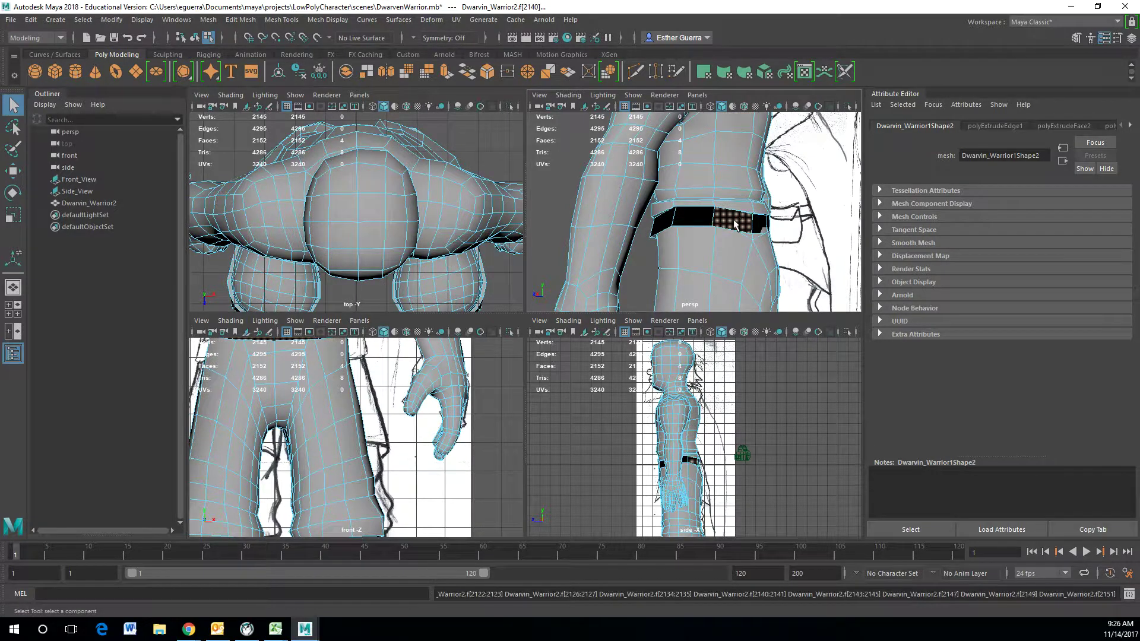
{"action": "left_click", "coordinate": [760, 223], "text": "shift"}
{"action": "left_click", "coordinate": [691, 222], "text": "shift"}
{"action": "left_click", "coordinate": [663, 224], "text": "shift"}
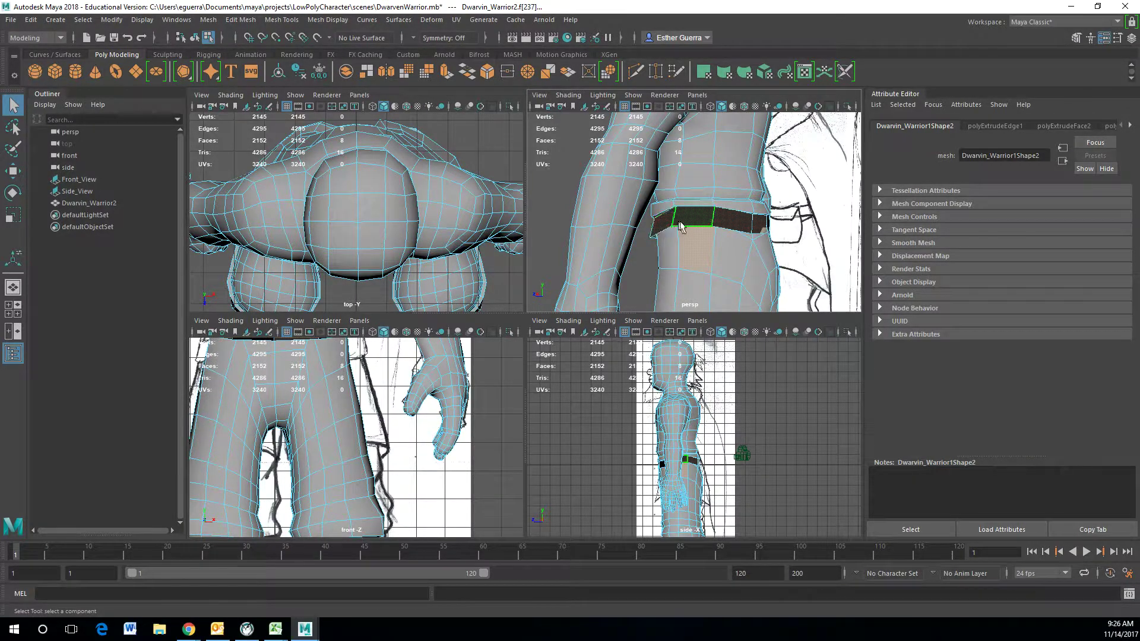
{"action": "left_click", "coordinate": [682, 230], "text": "shift"}
{"action": "left_click_drag", "start_coordinate": [681, 232], "coordinate": [689, 256], "text": "alt"}
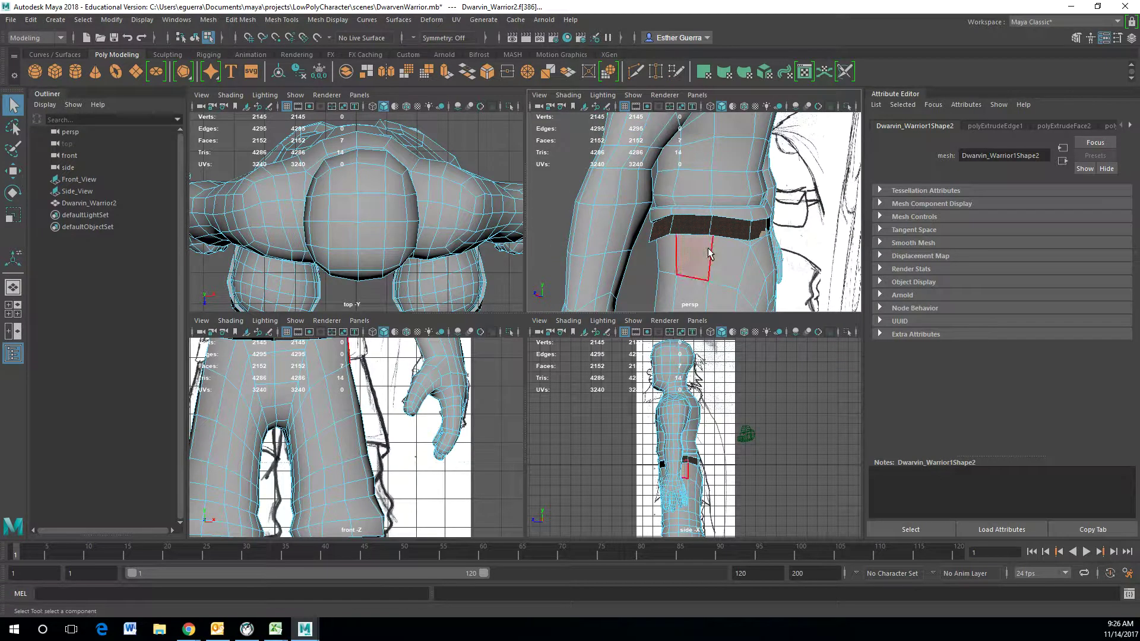
Step: Add the remaining black faces of the strip to the selection and reverse their normals
{"action": "key", "text": "f"}
{"action": "left_click_drag", "start_coordinate": [761, 255], "coordinate": [635, 238], "text": "alt"}
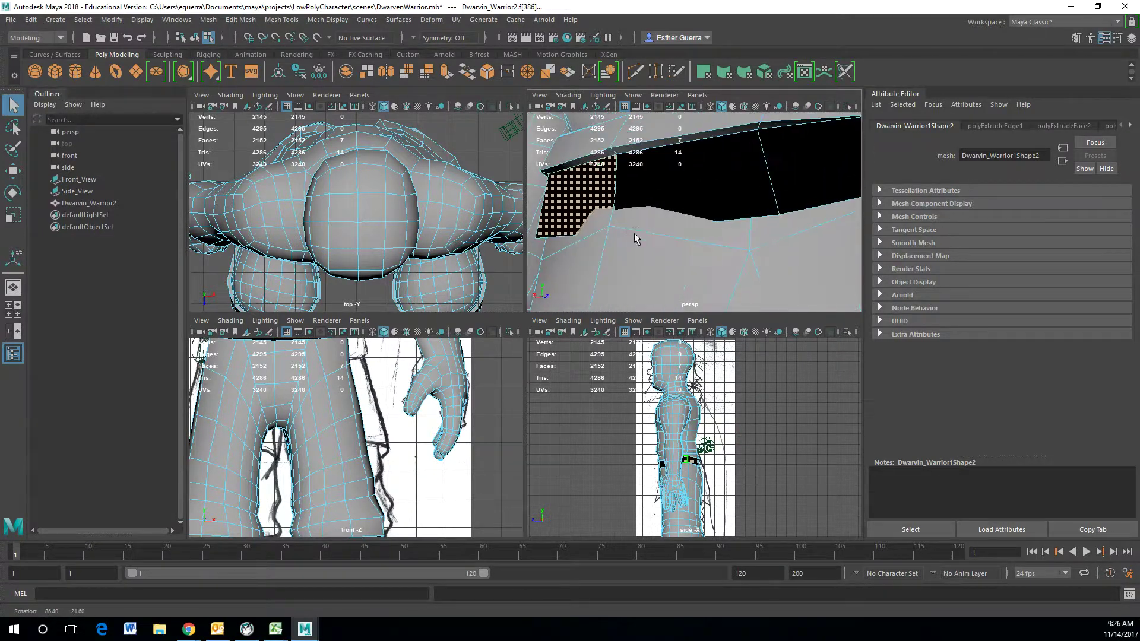
{"action": "left_click", "coordinate": [743, 184], "text": "shift"}
{"action": "left_click", "coordinate": [824, 178], "text": "shift"}
{"action": "left_click_drag", "start_coordinate": [824, 178], "coordinate": [725, 231], "text": "alt"}
{"action": "left_click", "coordinate": [720, 234], "text": "shift"}
{"action": "left_click", "coordinate": [787, 236], "text": "shift"}
{"action": "left_click", "coordinate": [725, 231], "text": "shift"}
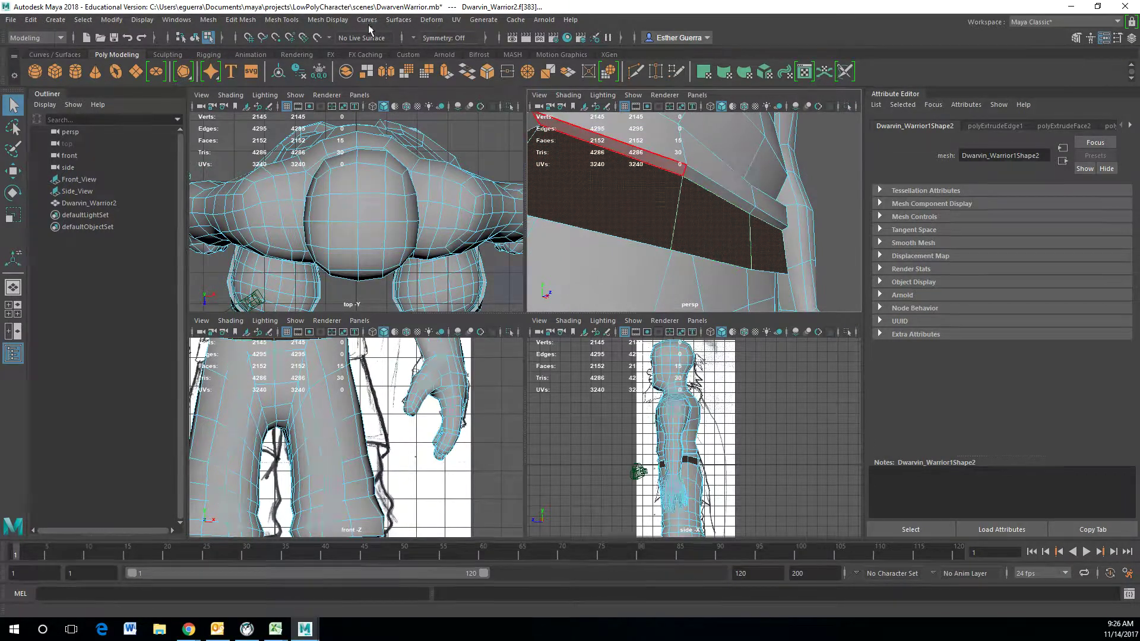
{"action": "left_click", "coordinate": [328, 20]}
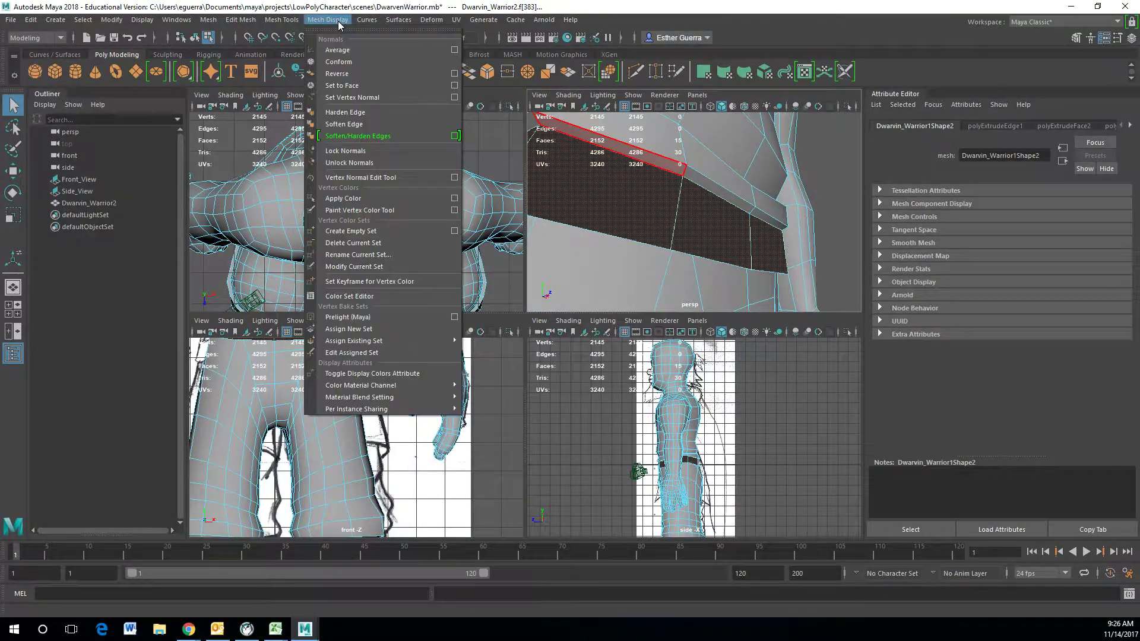
{"action": "left_click", "coordinate": [360, 74]}
Step: Reverse the normal of the single stray black face at the side of the hip, beneath the band
{"action": "key", "text": "w"}
{"action": "left_click_drag", "start_coordinate": [671, 223], "coordinate": [701, 153], "text": "alt"}
{"action": "key", "text": "r"}
{"action": "key", "text": "w"}
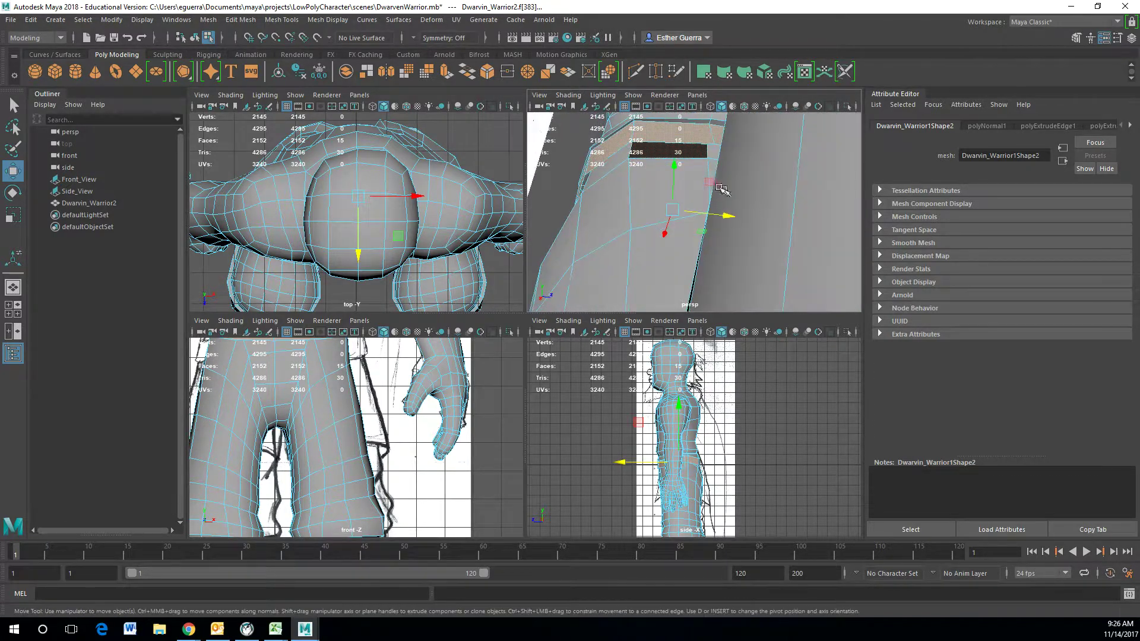
{"action": "left_click", "coordinate": [677, 131]}
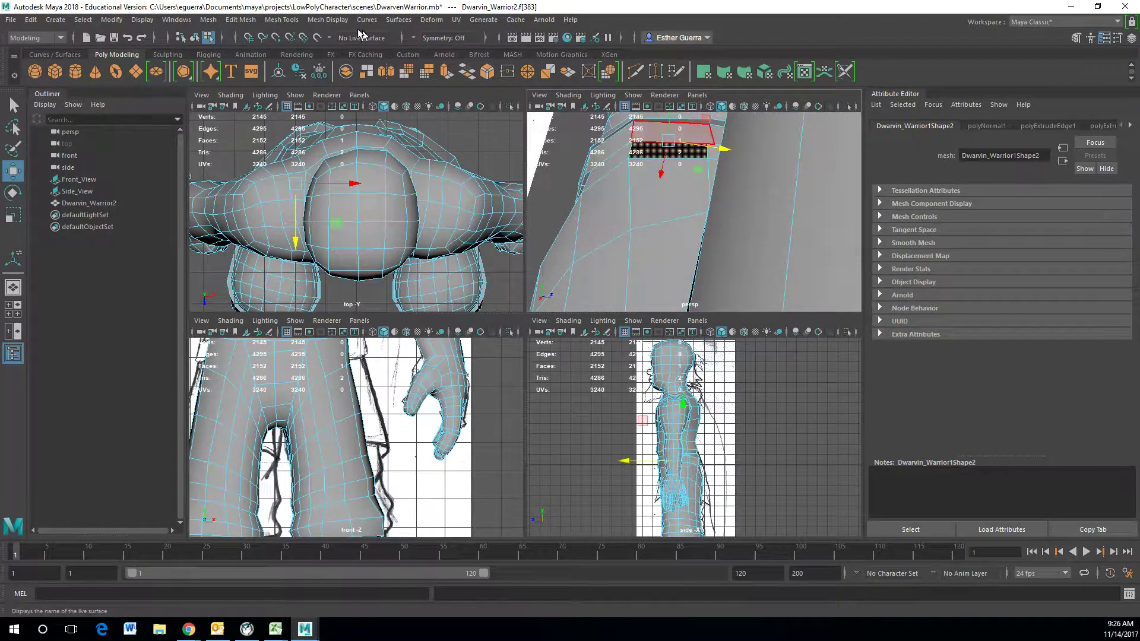
{"action": "left_click", "coordinate": [328, 20]}
{"action": "left_click", "coordinate": [340, 74]}
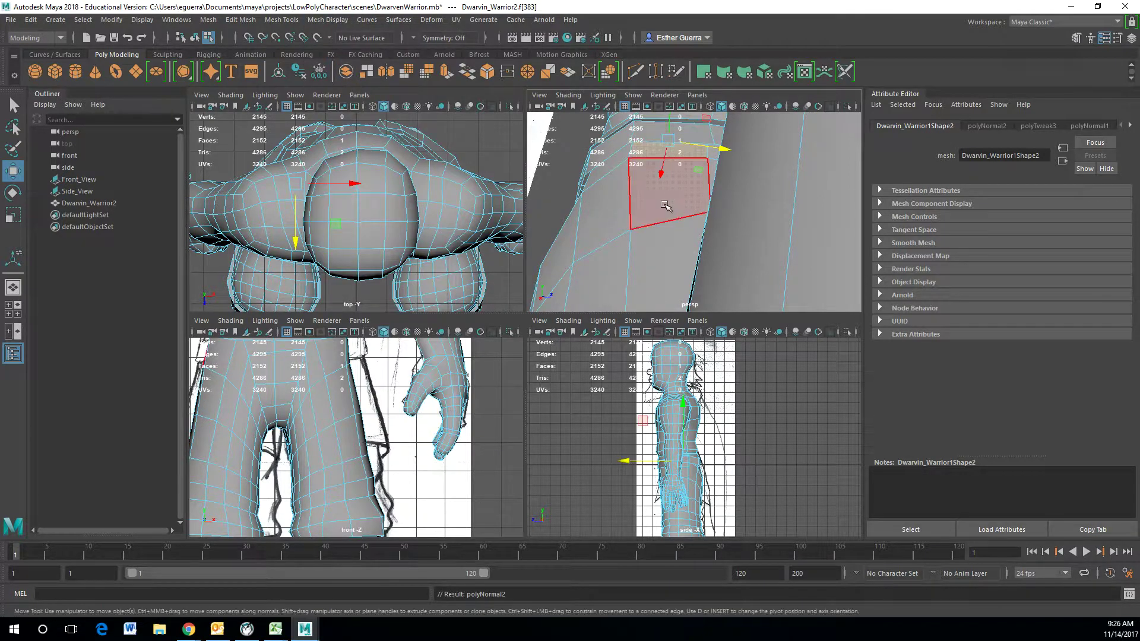
Step: Select the full lower edge loop of the extruded strip and shift it slightly backward along Z
{"action": "left_click_drag", "start_coordinate": [700, 203], "coordinate": [694, 205]}
{"action": "left_click_drag", "start_coordinate": [694, 205], "coordinate": [727, 199], "text": "alt"}
{"action": "right_click_drag", "start_coordinate": [727, 199], "coordinate": [814, 245]}
{"action": "left_click", "coordinate": [731, 219]}
{"action": "left_click_drag", "start_coordinate": [814, 246], "coordinate": [686, 247], "text": "alt"}
{"action": "key", "text": "r"}
{"action": "key", "text": "w"}
{"action": "left_click_drag", "start_coordinate": [687, 248], "coordinate": [859, 256], "text": "alt"}
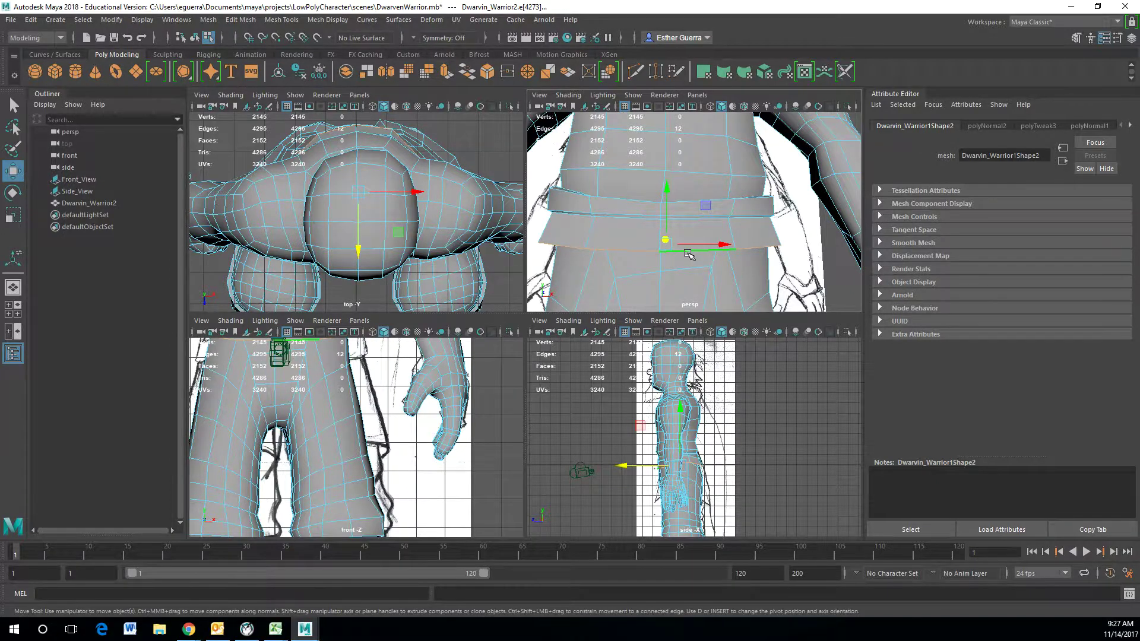
Step: Select the six lower edges of the strip on one half of the body, from front to back
{"action": "left_click", "coordinate": [689, 255]}
{"action": "left_click_drag", "start_coordinate": [697, 256], "coordinate": [508, 304], "text": "alt"}
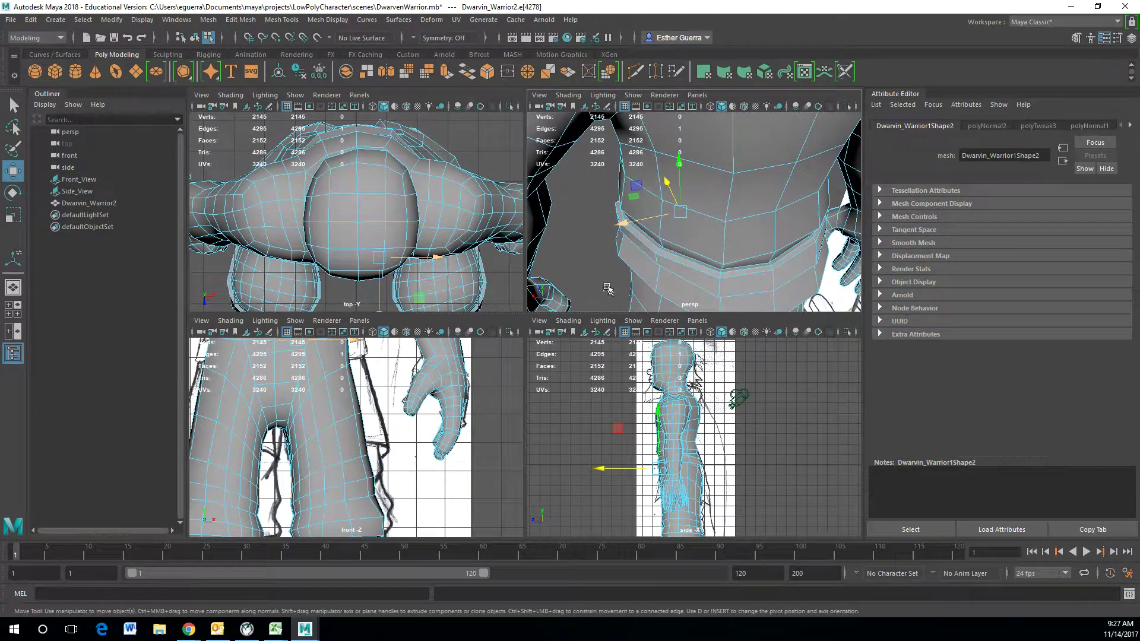
{"action": "left_click_drag", "start_coordinate": [613, 242], "coordinate": [618, 215], "text": "alt"}
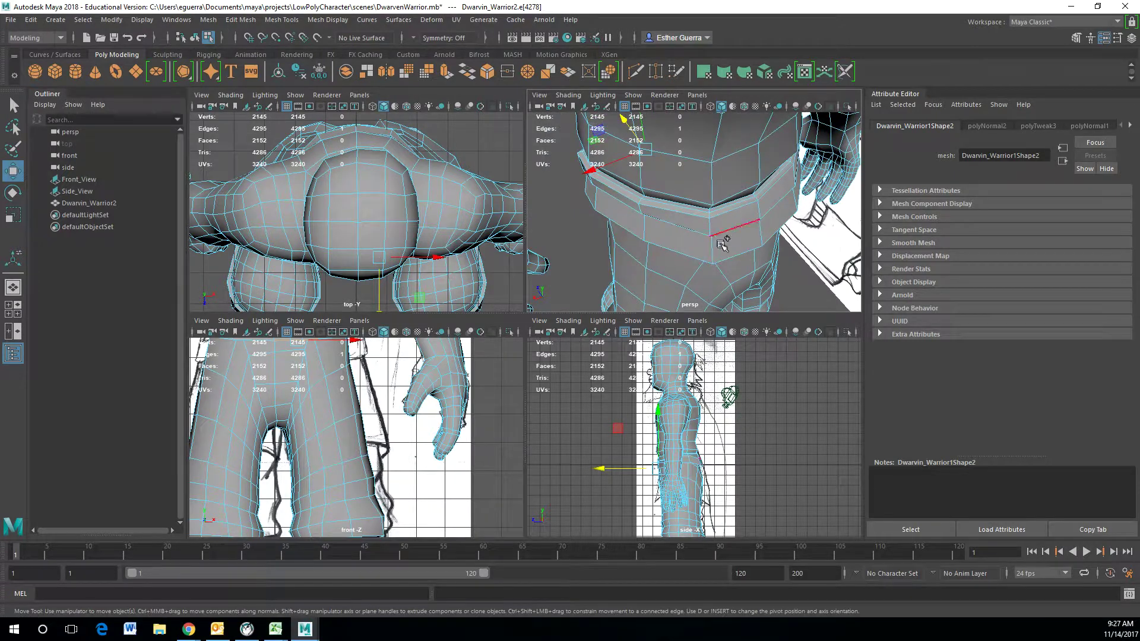
{"action": "double_click", "coordinate": [732, 257]}
{"action": "left_click_drag", "start_coordinate": [720, 256], "coordinate": [695, 267], "text": "alt"}
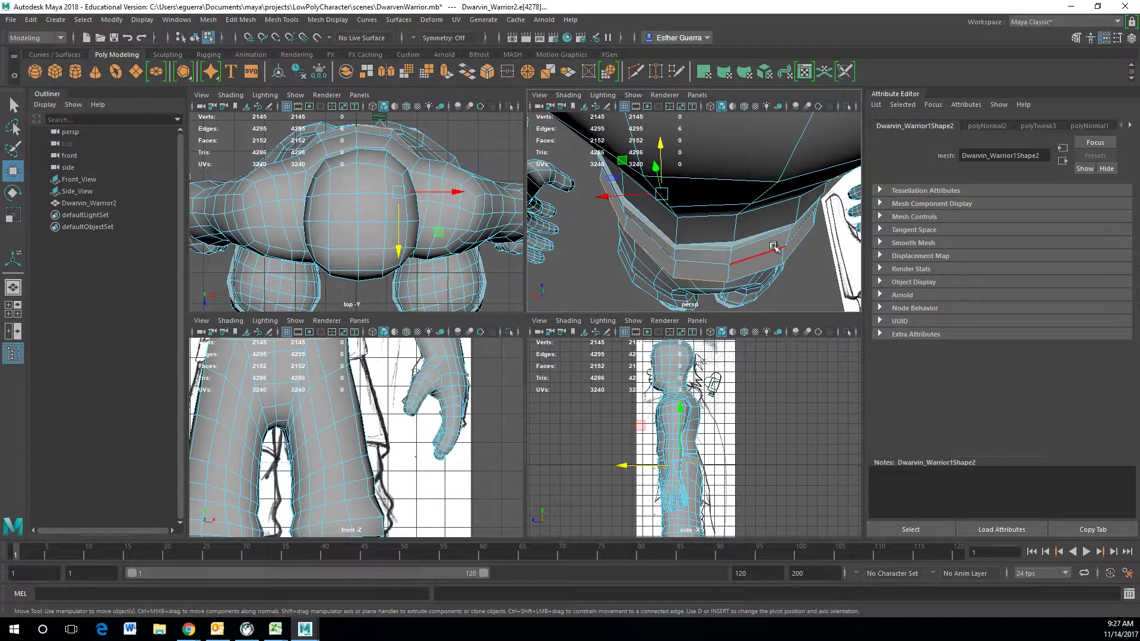
{"action": "left_click_drag", "start_coordinate": [619, 186], "coordinate": [964, 188], "text": "alt"}
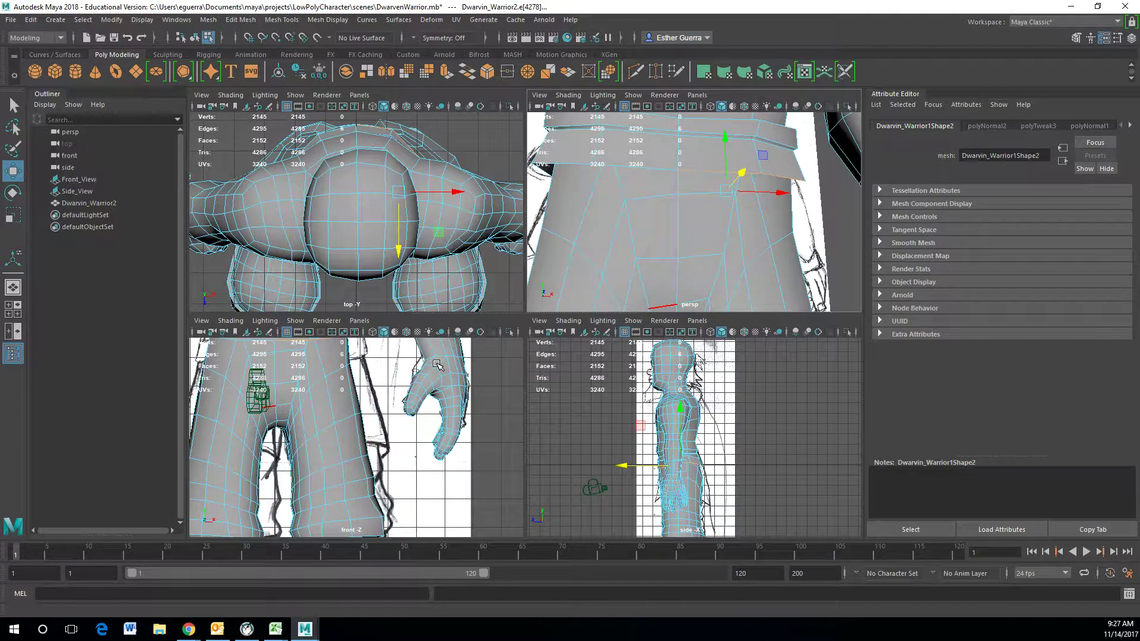
Step: Extrude the six edges downward into a skirt panel, translating 0.258 in X and -1.349 in Y, with X scale 1.156
{"action": "key", "text": "ctrl"}
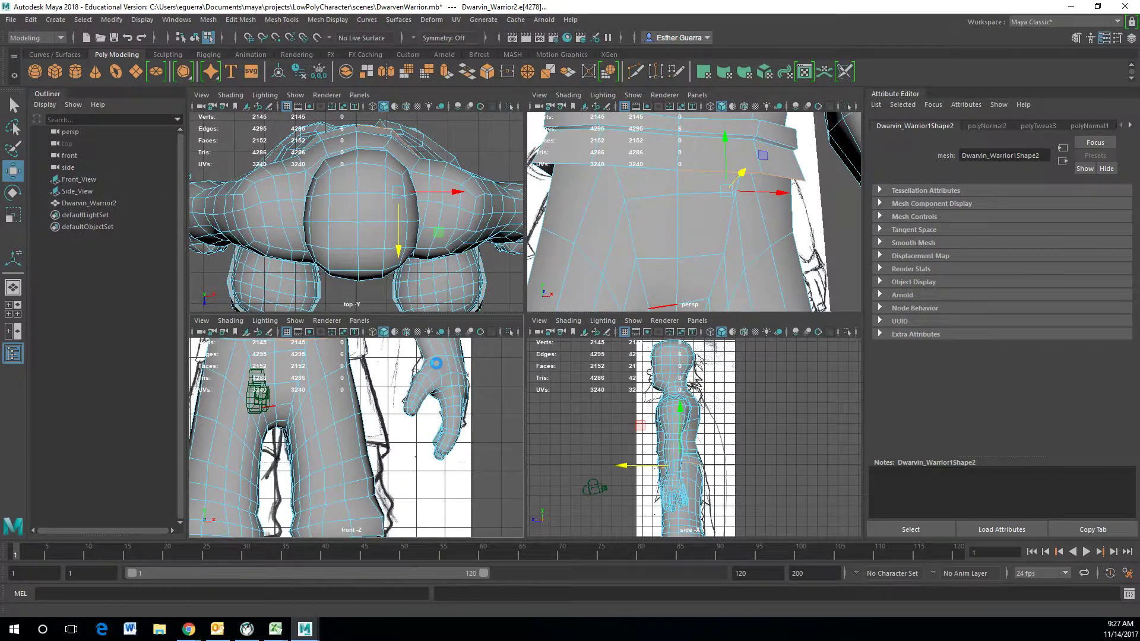
{"action": "key", "text": "ctrl+e"}
{"action": "scroll", "coordinate": [414, 167], "scroll_direction": "down", "scroll_amount": 3}
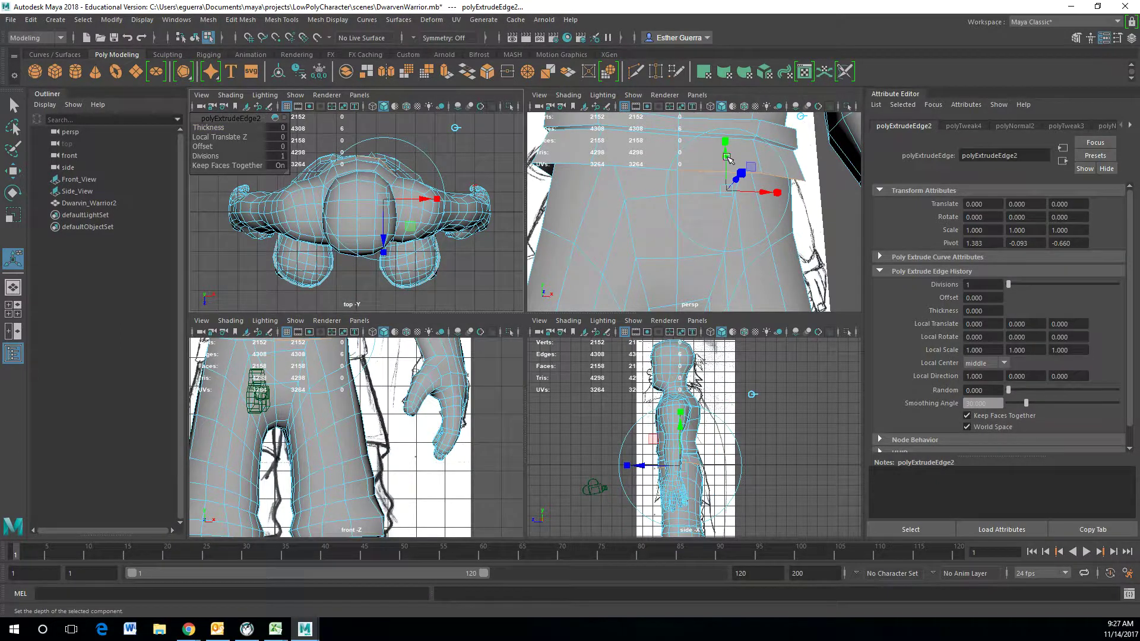
{"action": "left_click_drag", "start_coordinate": [726, 156], "coordinate": [727, 209]}
{"action": "left_click_drag", "start_coordinate": [778, 245], "coordinate": [774, 248]}
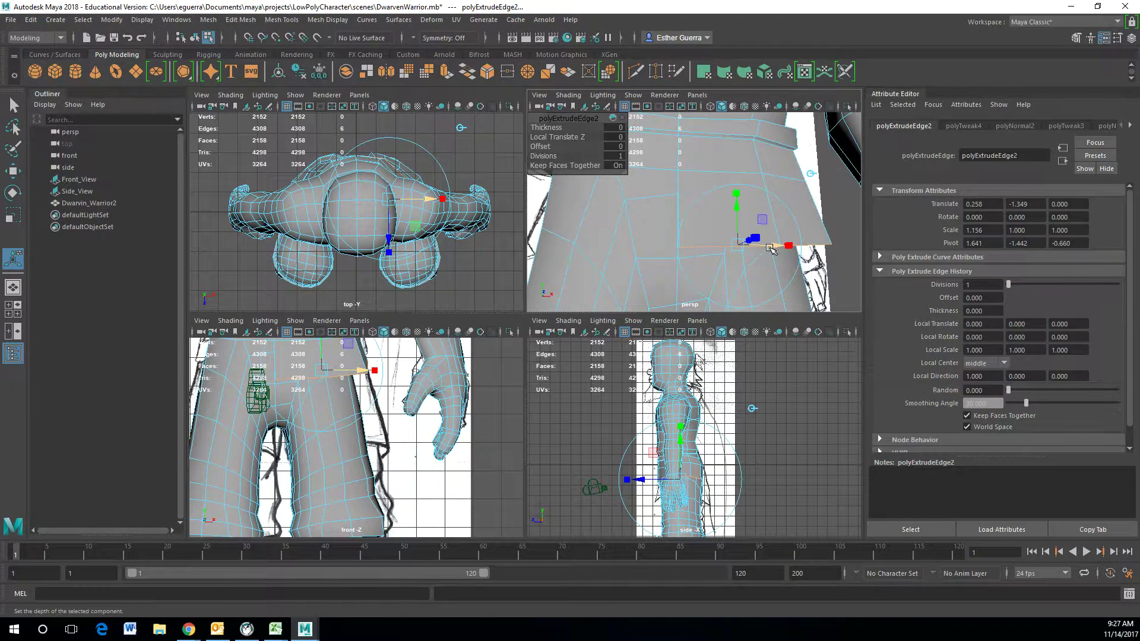
Step: Extrude the skirt panel's six lower edges downward again, translating -2.008 in Y, and flare the new section outward
{"action": "key", "text": "ctrl+e"}
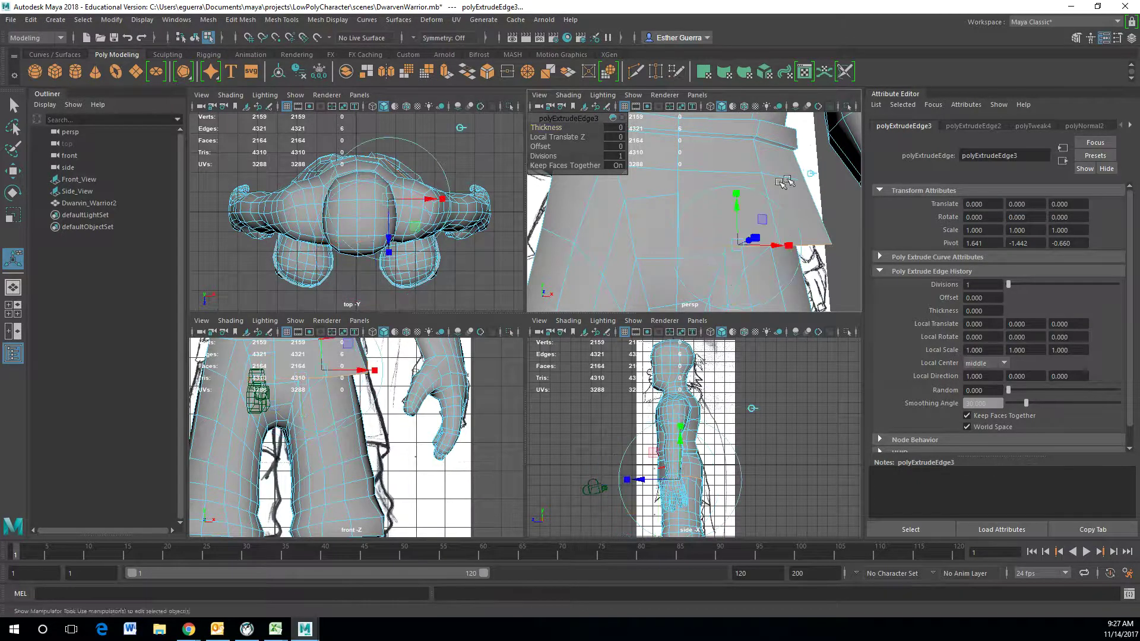
{"action": "left_click_drag", "start_coordinate": [737, 215], "coordinate": [744, 289]}
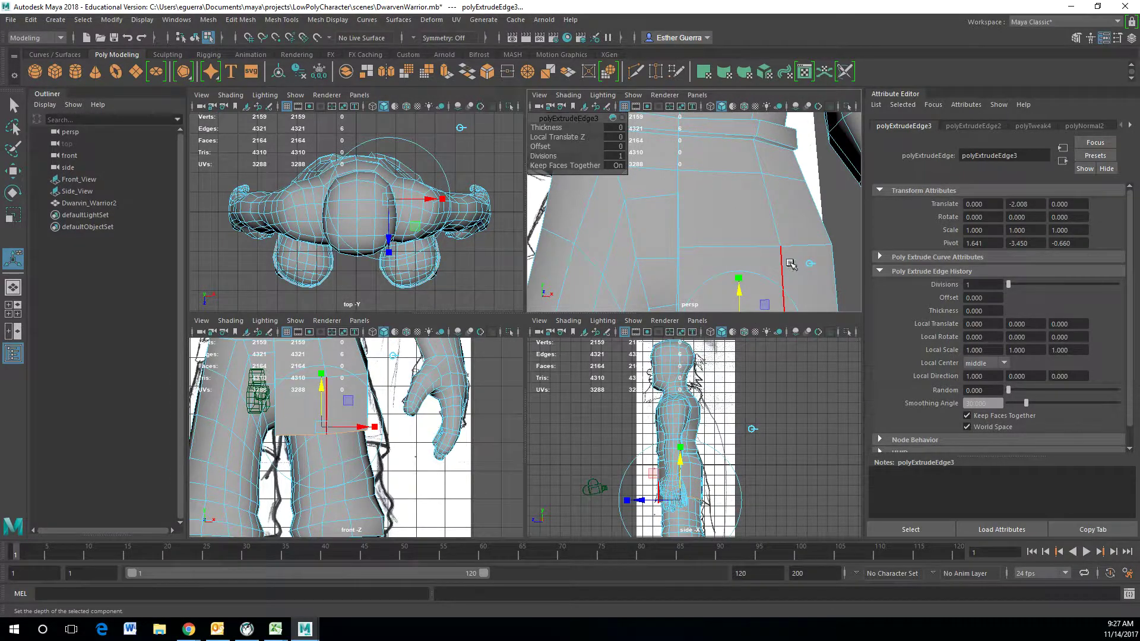
{"action": "middle_click_drag", "start_coordinate": [719, 309], "coordinate": [677, 207], "text": "alt"}
{"action": "left_click_drag", "start_coordinate": [749, 255], "coordinate": [622, 258]}
Step: Select the horizontal edge row across the middle of the skirt panel and shift it slightly along Z
{"action": "key", "text": "w"}
{"action": "left_click", "coordinate": [736, 166]}
{"action": "right_click_drag", "start_coordinate": [736, 166], "coordinate": [822, 204], "text": "ctrl"}
{"action": "key", "text": "r"}
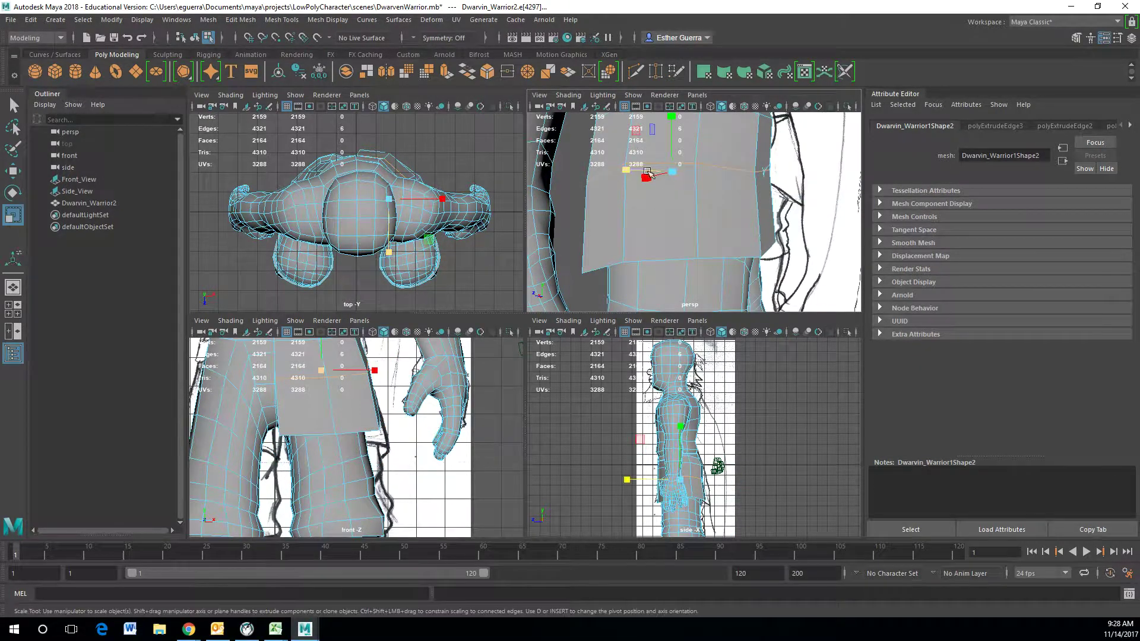
{"action": "key", "text": "w"}
{"action": "left_click", "coordinate": [631, 172]}
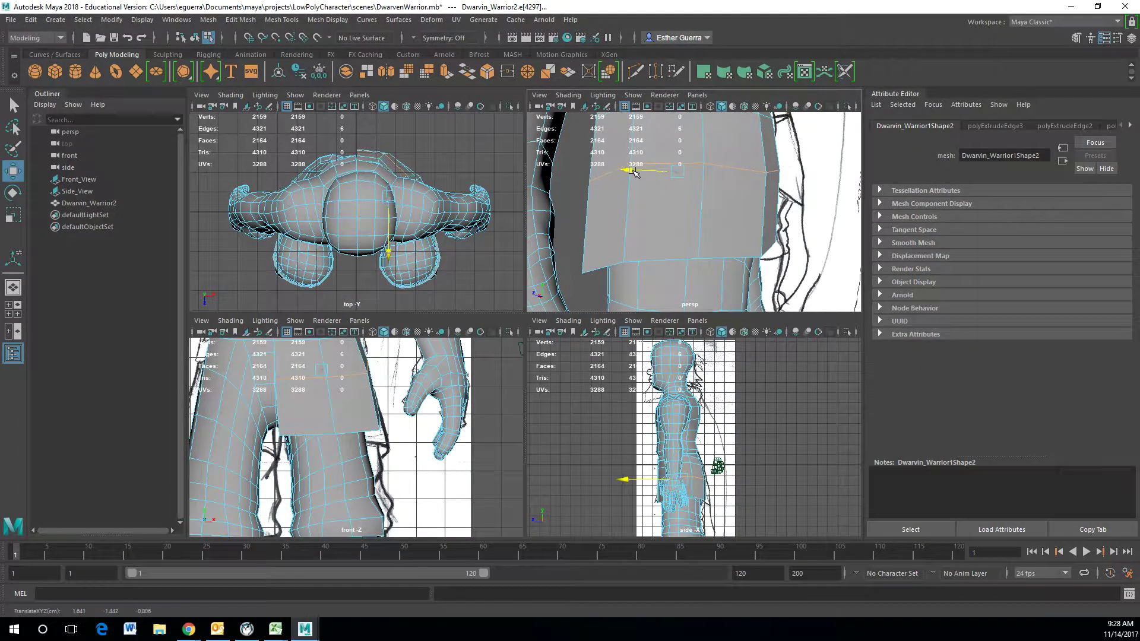
Step: Select the panel's bottom edges from front to back and extrude them downward into a short hem strip
{"action": "left_click_drag", "start_coordinate": [635, 172], "coordinate": [852, 136], "text": "alt"}
{"action": "key", "text": "f"}
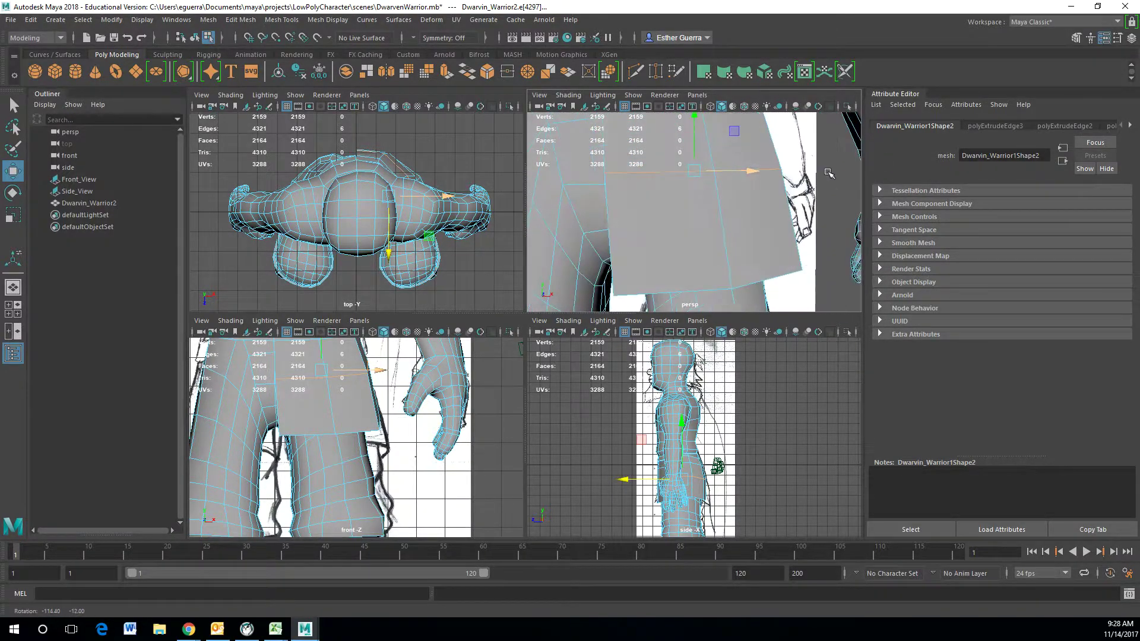
{"action": "left_click", "coordinate": [655, 294]}
{"action": "left_click_drag", "start_coordinate": [788, 264], "coordinate": [706, 278], "text": "alt"}
{"action": "double_click", "coordinate": [775, 255], "text": "shift"}
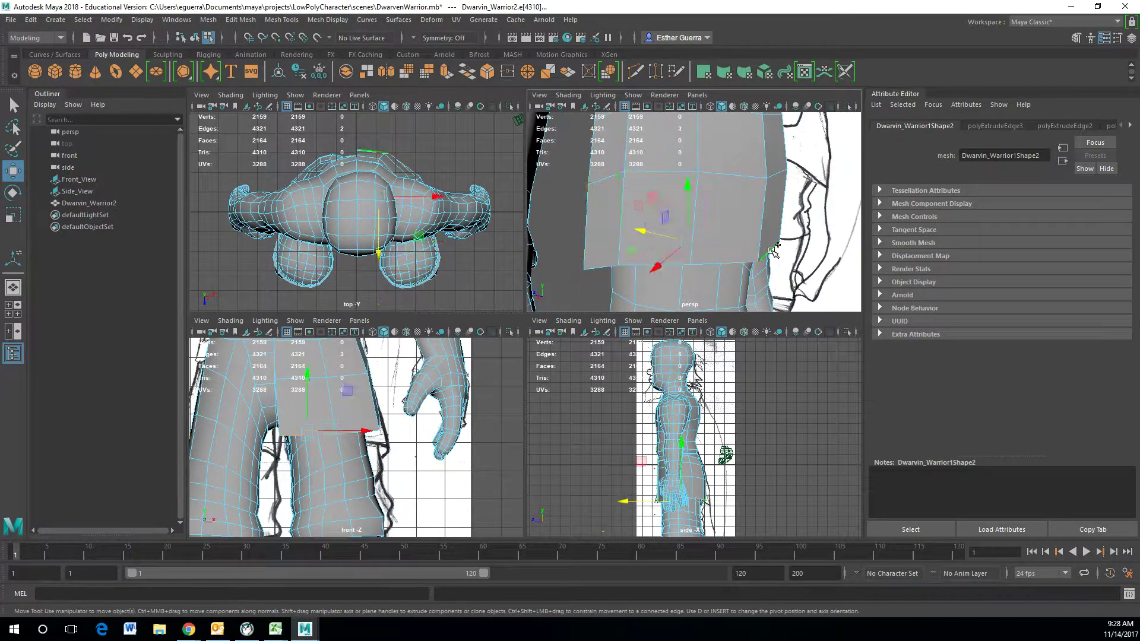
{"action": "left_click", "coordinate": [759, 257], "text": "shift"}
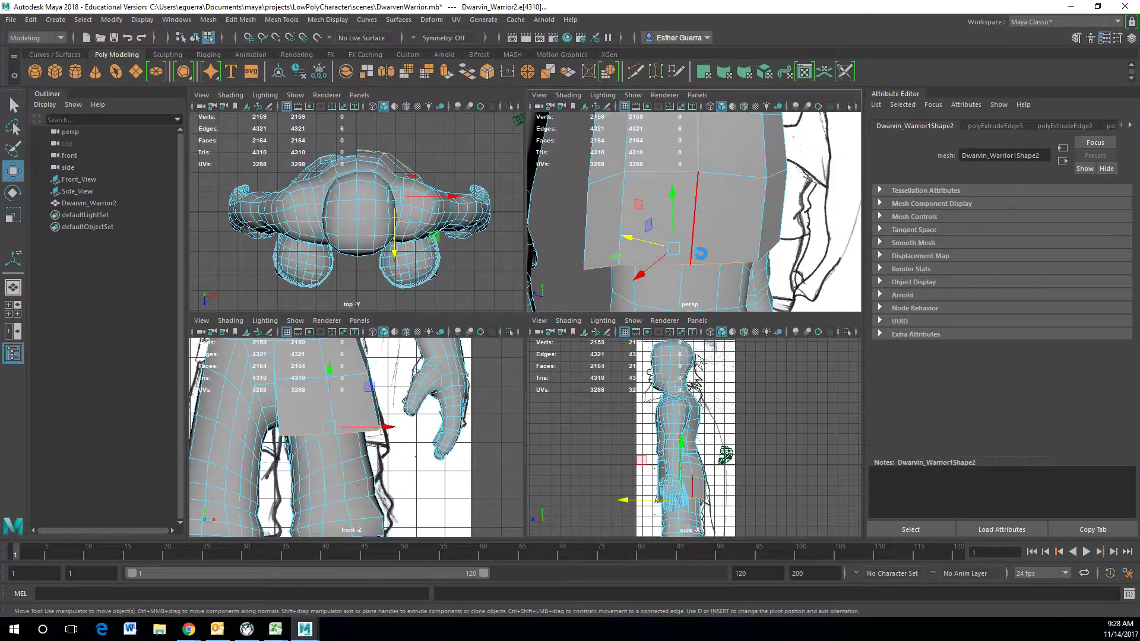
{"action": "key", "text": "ctrl+e"}
{"action": "left_click", "coordinate": [693, 163]}
{"action": "left_click_drag", "start_coordinate": [683, 226], "coordinate": [793, 233], "text": "alt"}
{"action": "left_click_drag", "start_coordinate": [691, 221], "coordinate": [606, 252]}
{"action": "key", "text": "r"}
{"action": "key", "text": "e"}
{"action": "left_click", "coordinate": [779, 285]}
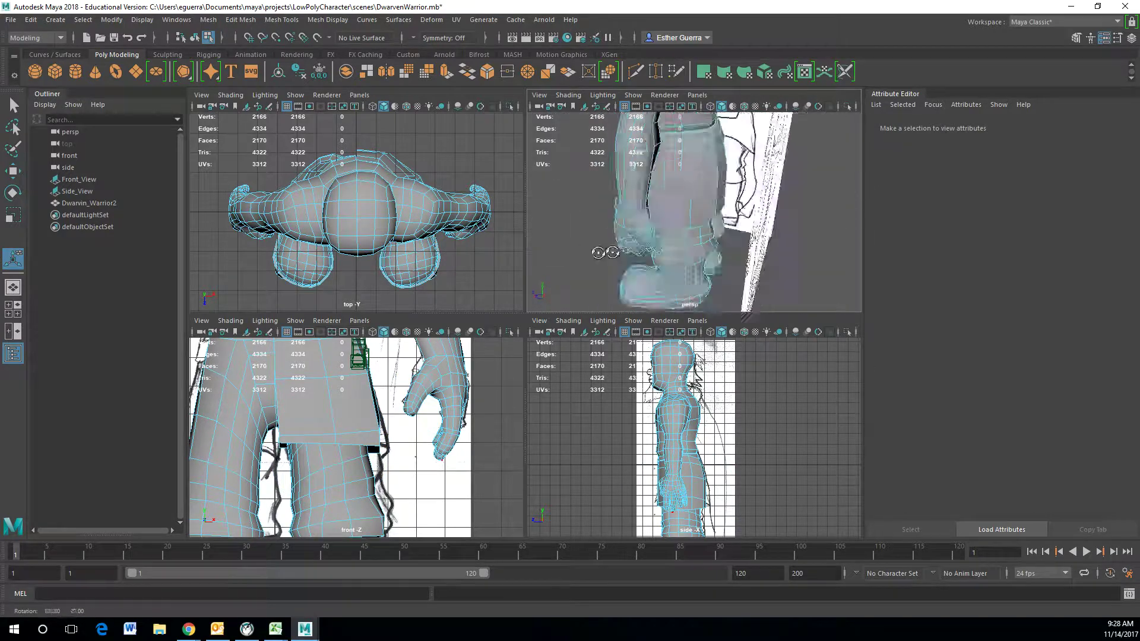
Step: Extrude the strip's six lower edges on the other half downward, translating -0.249 in X and -1.086 in Y, with X scale 1.098
{"action": "left_click_drag", "start_coordinate": [627, 159], "coordinate": [785, 238], "text": "alt"}
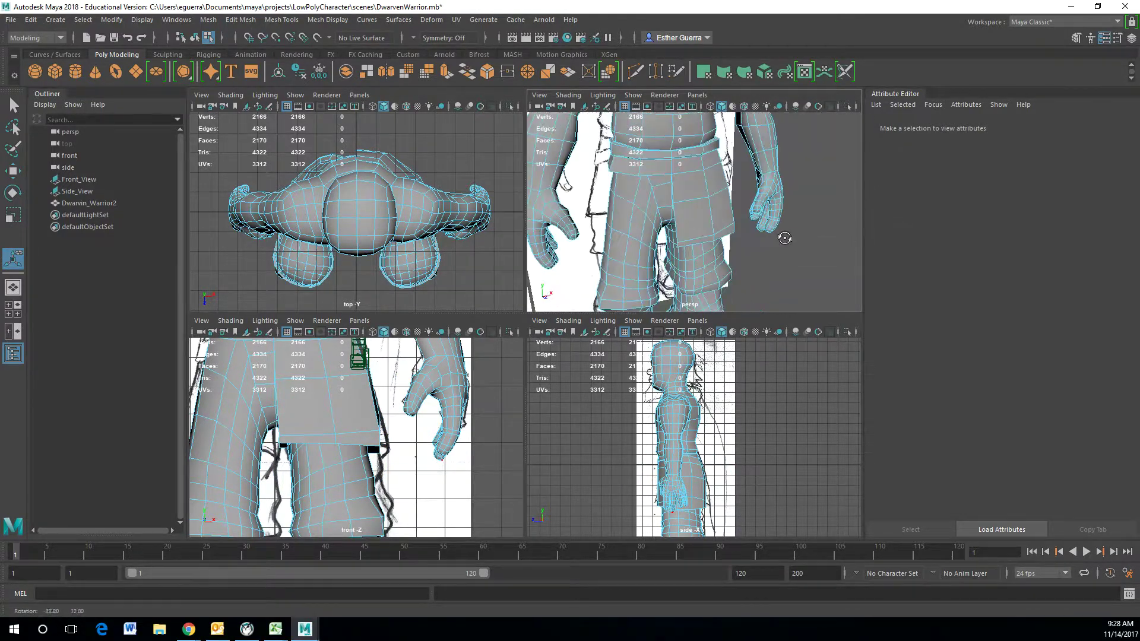
{"action": "scroll", "coordinate": [750, 209], "scroll_direction": "up", "scroll_amount": 10}
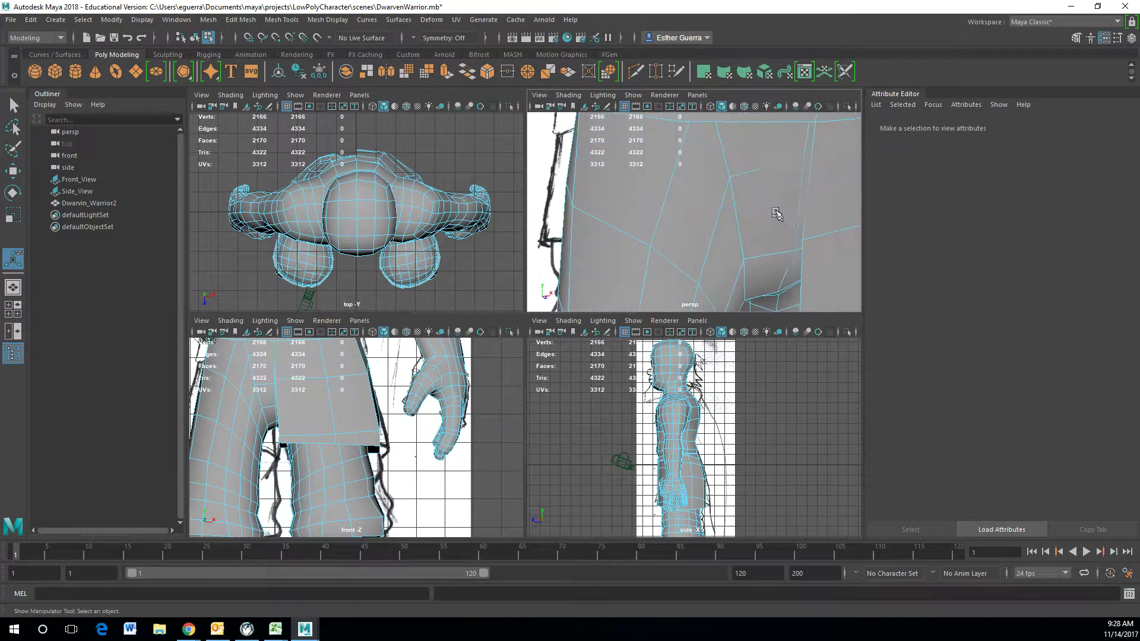
{"action": "left_click", "coordinate": [772, 128]}
{"action": "mouse_move", "coordinate": [772, 128]}
{"action": "left_mouse_down", "text": "alt"}
{"action": "mouse_move", "coordinate": [742, 166]}
{"action": "mouse_move", "coordinate": [832, 160]}
{"action": "mouse_move", "coordinate": [756, 155]}
{"action": "mouse_move", "coordinate": [770, 166]}
{"action": "mouse_move", "coordinate": [730, 202]}
{"action": "mouse_move", "coordinate": [796, 203]}
{"action": "mouse_move", "coordinate": [793, 214]}
{"action": "mouse_move", "coordinate": [657, 181]}
{"action": "mouse_move", "coordinate": [703, 224]}
{"action": "mouse_move", "coordinate": [703, 164]}
{"action": "mouse_move", "coordinate": [687, 160]}
{"action": "left_mouse_up", "text": "alt"}
{"action": "key", "text": "ctrl+e"}
{"action": "scroll", "coordinate": [656, 180], "scroll_direction": "down", "scroll_amount": 5}
{"action": "left_click", "coordinate": [739, 131]}
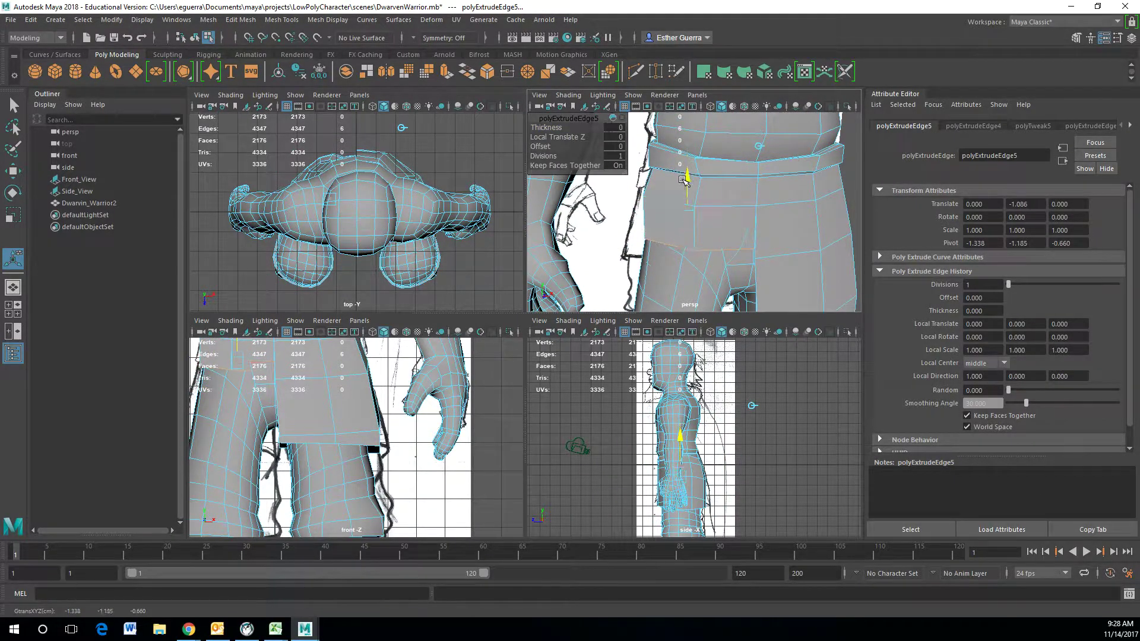
{"action": "left_click_drag", "start_coordinate": [741, 216], "coordinate": [825, 227]}
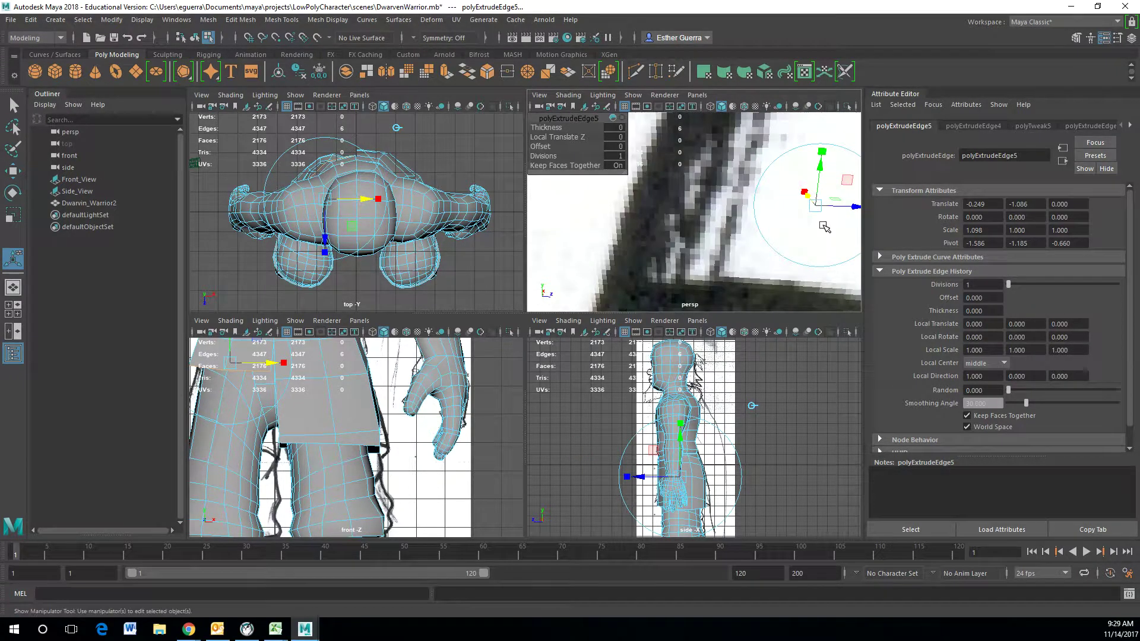
Step: Adjust the new panel's extrusion to translate -1.363 in Y and -0.088 in Z, with Z scale 1.093
{"action": "scroll", "coordinate": [825, 227], "scroll_direction": "down", "scroll_amount": 6}
{"action": "left_click_drag", "start_coordinate": [847, 264], "coordinate": [700, 247]}
{"action": "scroll", "coordinate": [699, 247], "scroll_direction": "down", "scroll_amount": 3}
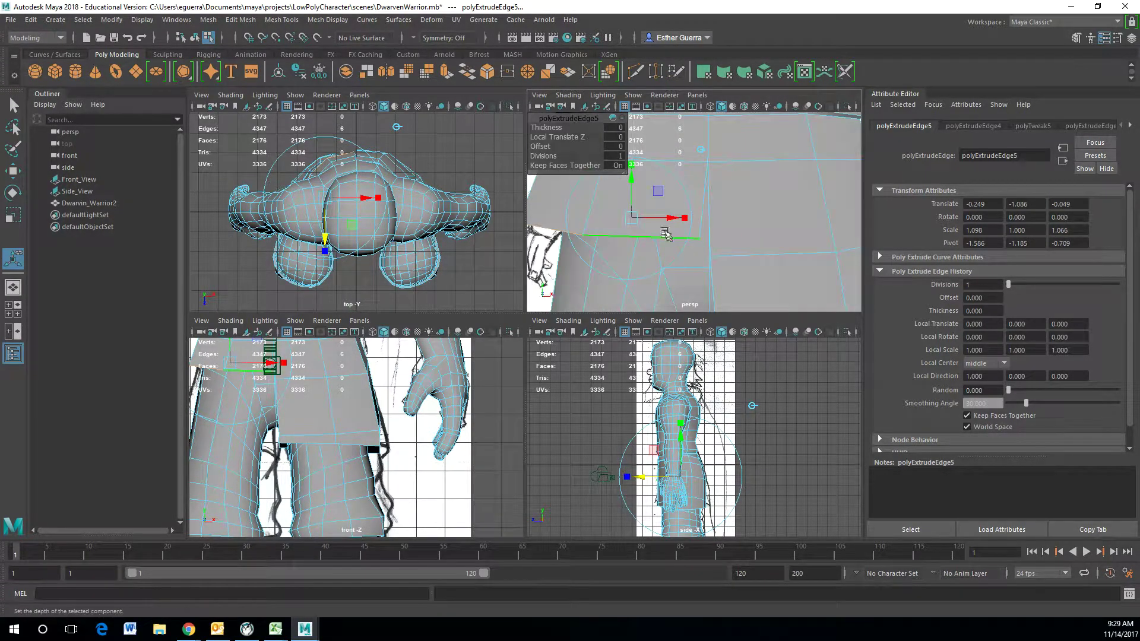
{"action": "left_click_drag", "start_coordinate": [633, 180], "coordinate": [794, 211]}
{"action": "left_click_drag", "start_coordinate": [856, 255], "coordinate": [672, 217]}
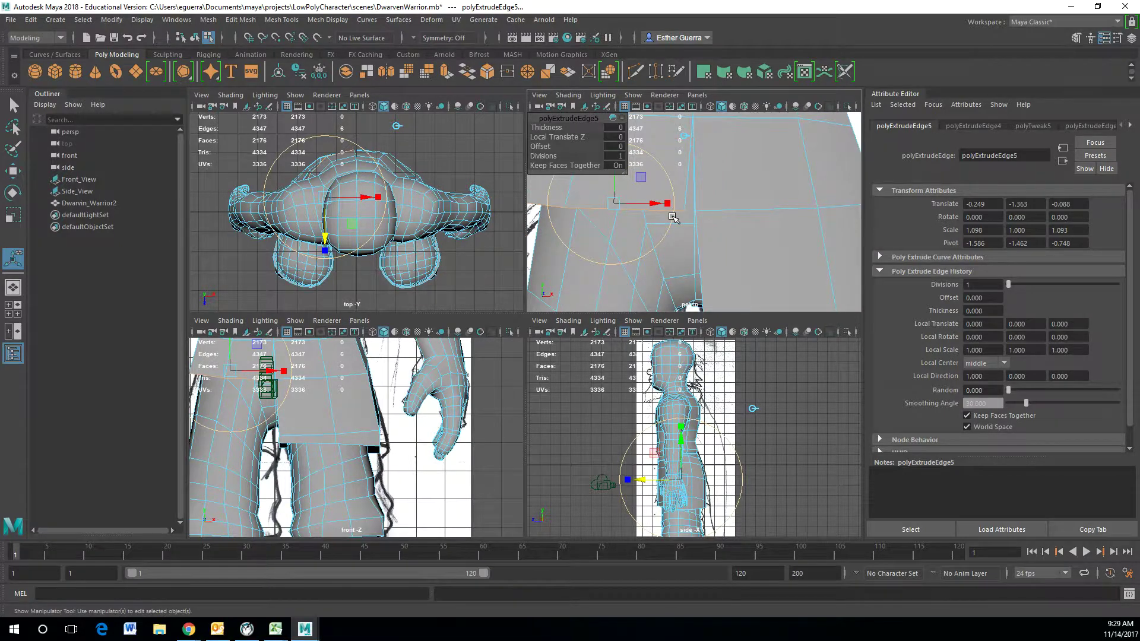
Step: Extrude the second panel's lower edges downward again in world space, translating -1.947 in Y
{"action": "key", "text": "ctrl+e"}
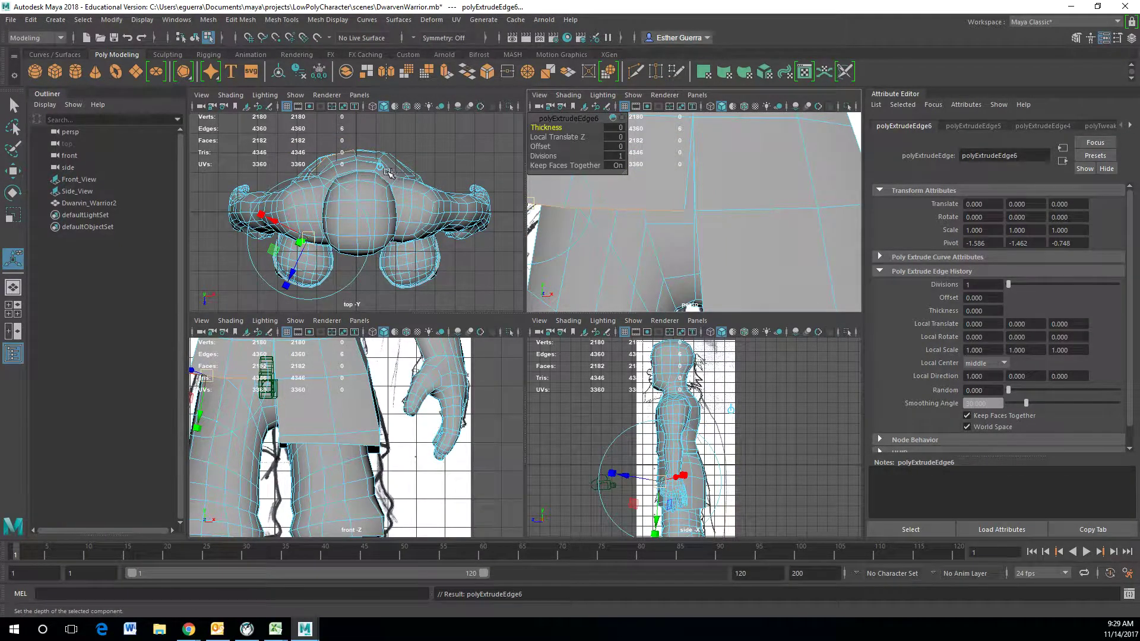
{"action": "left_click", "coordinate": [379, 167]}
{"action": "left_click", "coordinate": [617, 190]}
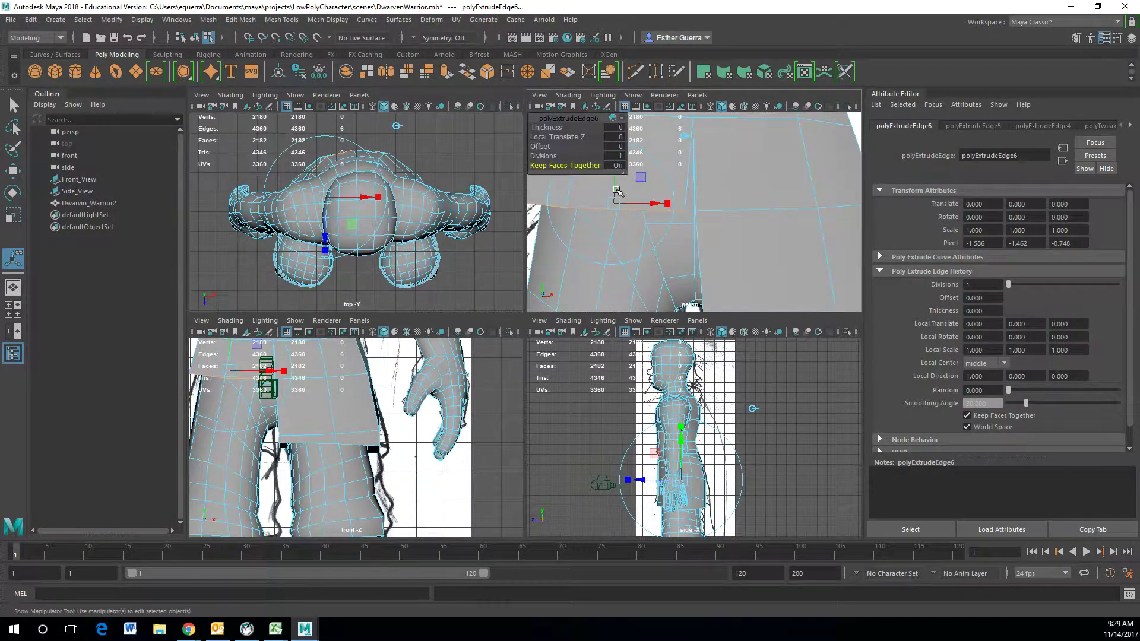
{"action": "scroll", "coordinate": [653, 203], "scroll_direction": "down", "scroll_amount": 5}
{"action": "left_click_drag", "start_coordinate": [664, 175], "coordinate": [665, 212]}
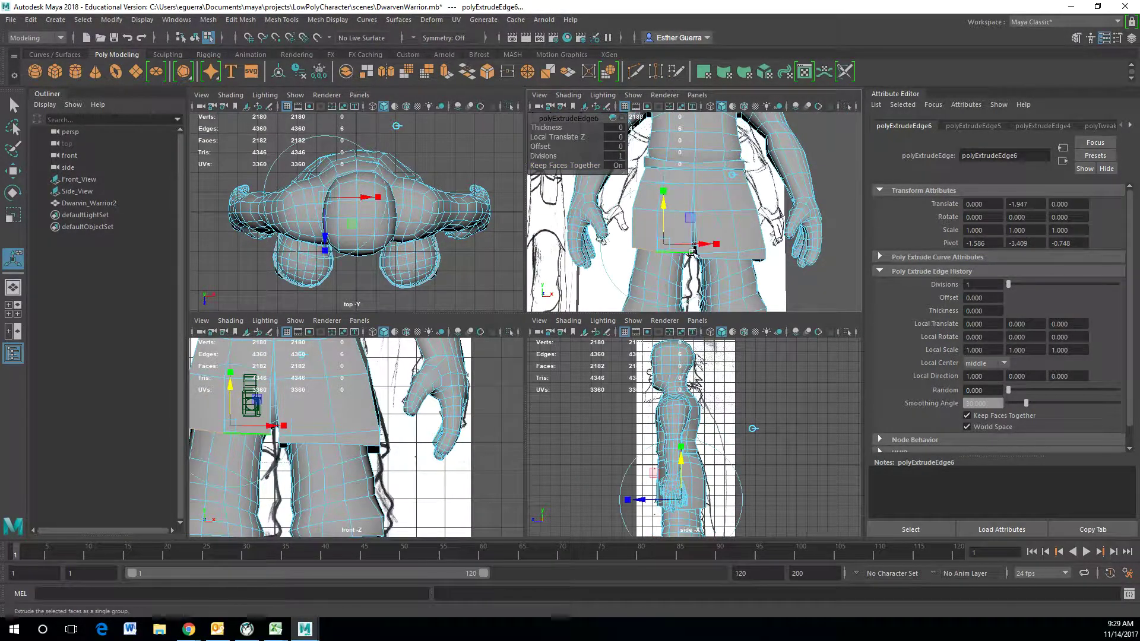
Step: Flare the second panel's lower section by translating -0.295 in X and scaling 1.081 in X and 1.055 in Z
{"action": "left_click_drag", "start_coordinate": [717, 246], "coordinate": [776, 253]}
{"action": "scroll", "coordinate": [792, 253], "scroll_direction": "up", "scroll_amount": 4}
{"action": "middle_click_drag", "start_coordinate": [776, 253], "coordinate": [753, 148], "text": "alt"}
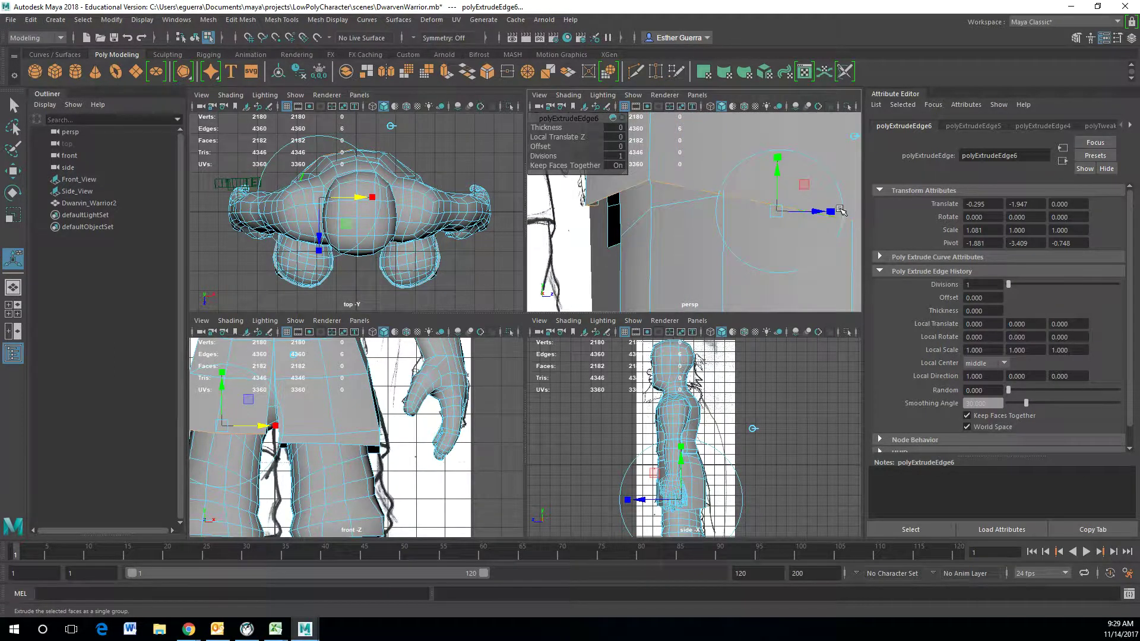
{"action": "left_click_drag", "start_coordinate": [840, 210], "coordinate": [702, 202]}
Step: Extrude the second panel's bottom edges into a short hem strip, translating -0.439 in Y with Y scale 0.459
{"action": "scroll", "coordinate": [655, 231], "scroll_direction": "down", "scroll_amount": 3}
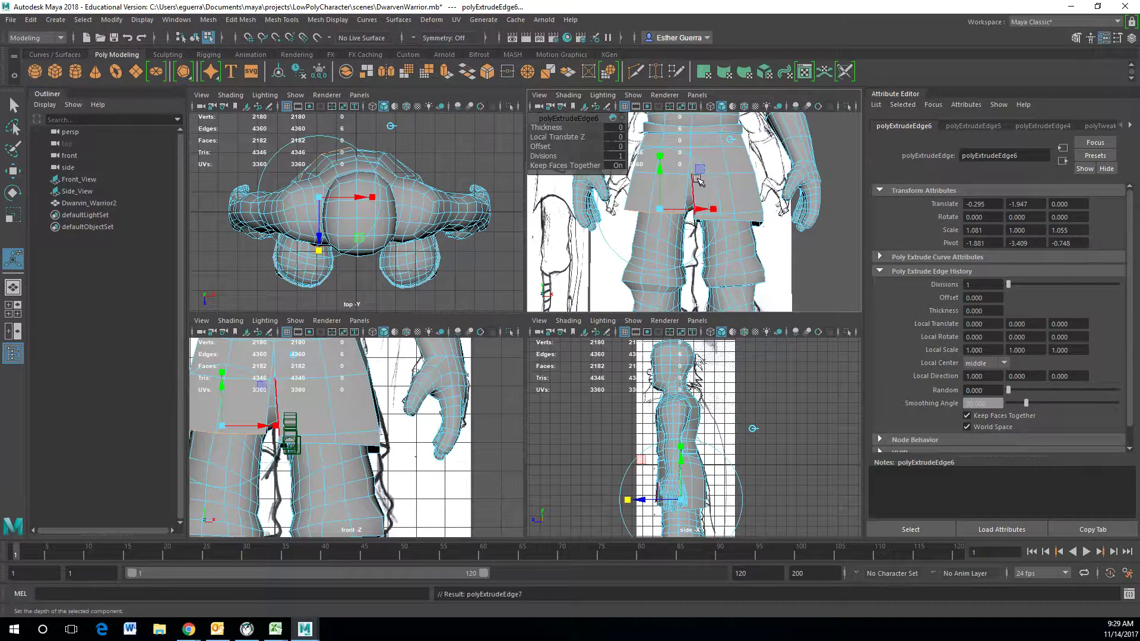
{"action": "key", "text": "ctrl+e"}
{"action": "left_click_drag", "start_coordinate": [665, 171], "coordinate": [662, 183]}
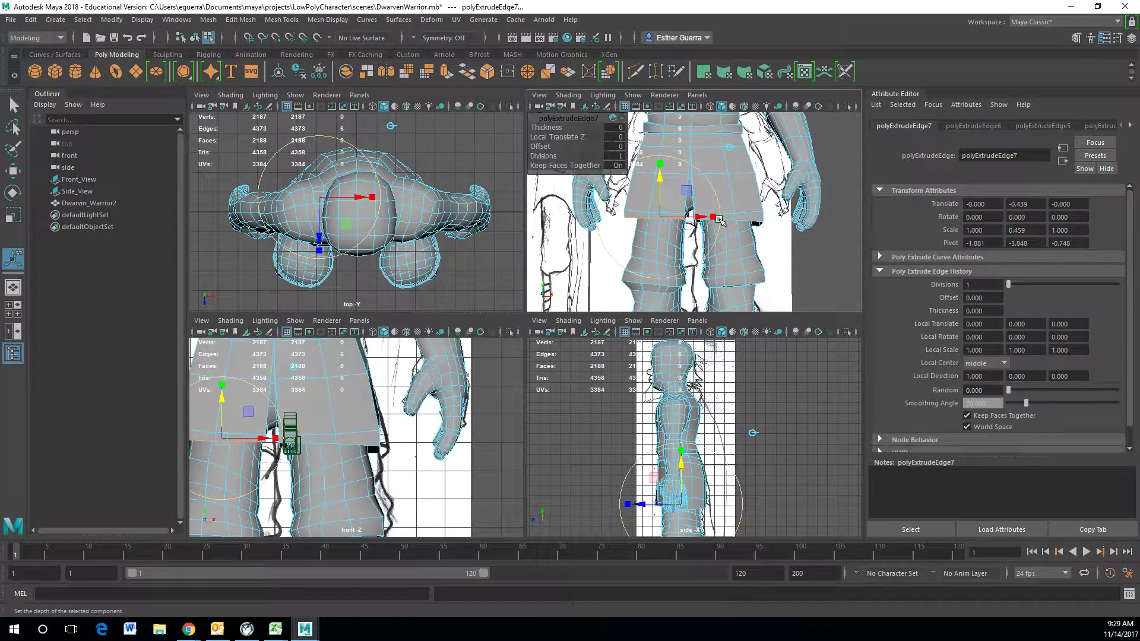
Step: Switch the mesh to vertex selection at the gap between the two skirt panels on the back of the body
{"action": "left_click_drag", "start_coordinate": [720, 221], "coordinate": [702, 254], "text": "alt"}
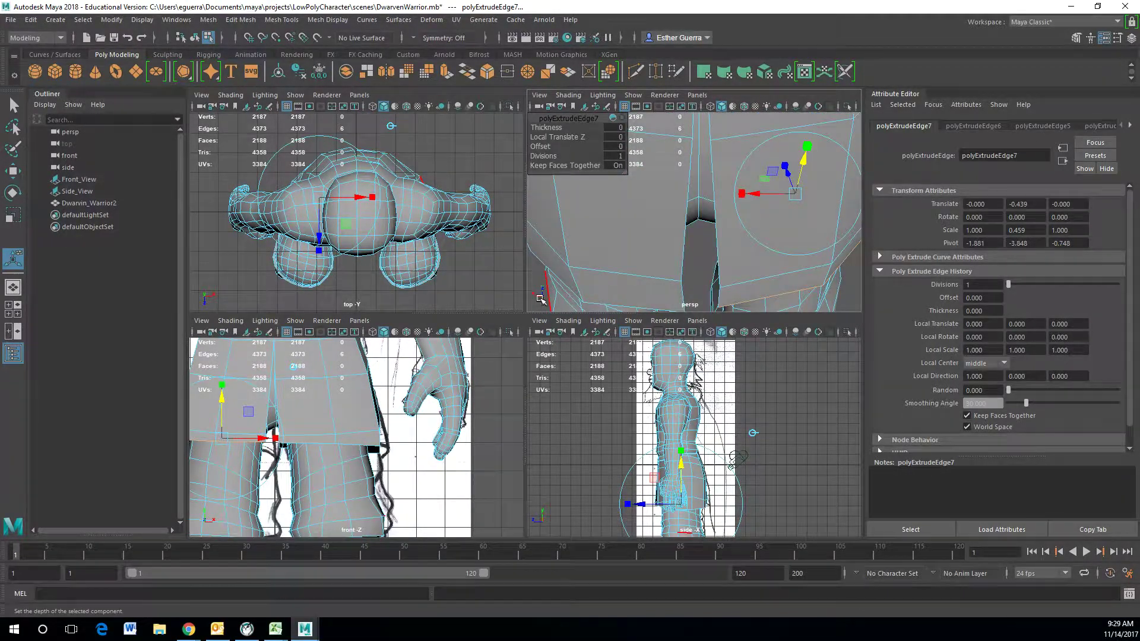
{"action": "right_click_drag", "start_coordinate": [578, 229], "coordinate": [632, 211]}
{"action": "right_click_drag", "start_coordinate": [737, 192], "coordinate": [686, 189]}
{"action": "scroll", "coordinate": [686, 188], "scroll_direction": "up", "scroll_amount": 1}
{"action": "scroll", "coordinate": [690, 188], "scroll_direction": "down", "scroll_amount": 1}
{"action": "middle_click_drag", "start_coordinate": [711, 188], "coordinate": [709, 258], "text": "alt"}
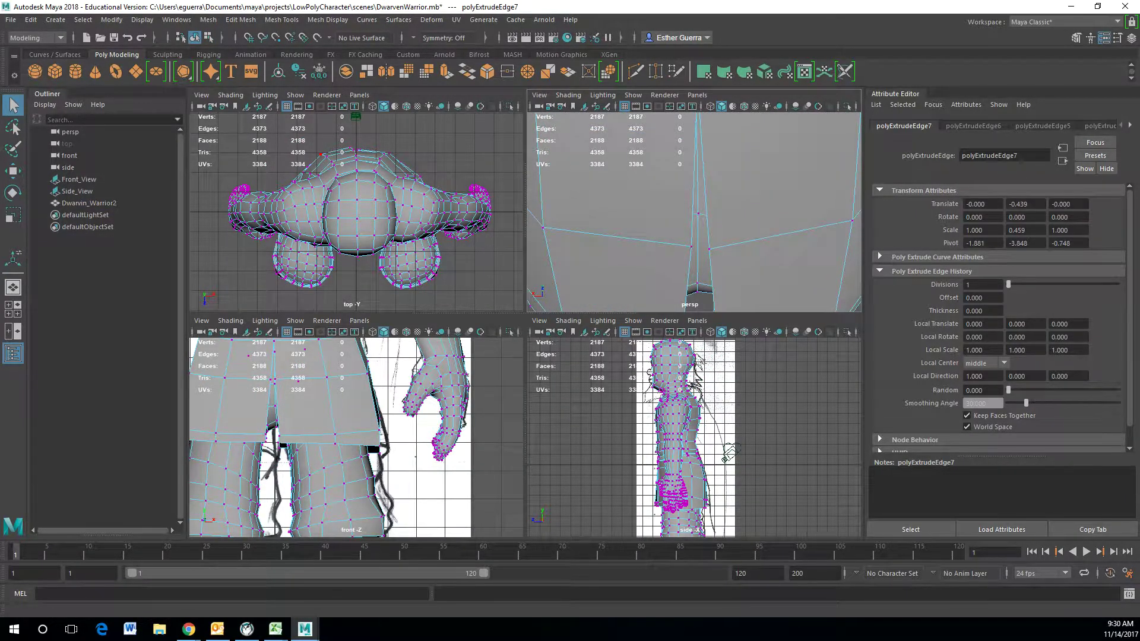